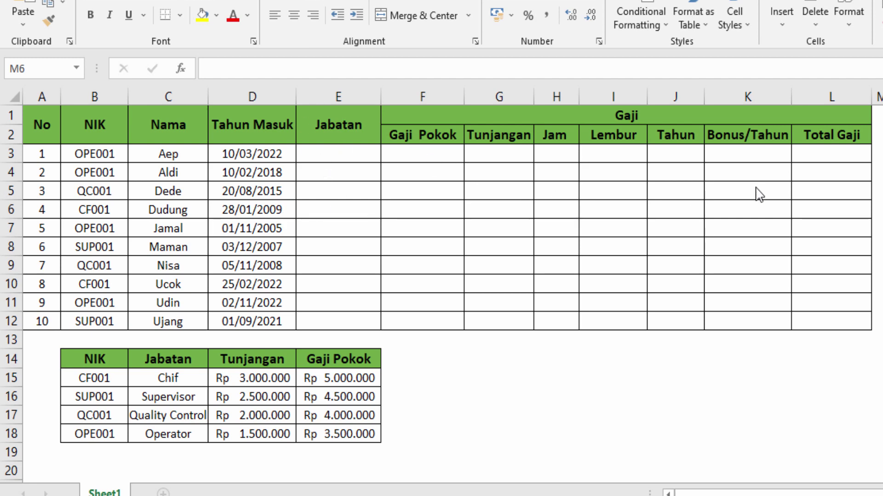
# - Enter the formula =VLOOKUP(B3;$B$15:$E$18;2;0) in E3 to look up the first employee's Jabatan from the NIK
pyautogui.click(399, 155)
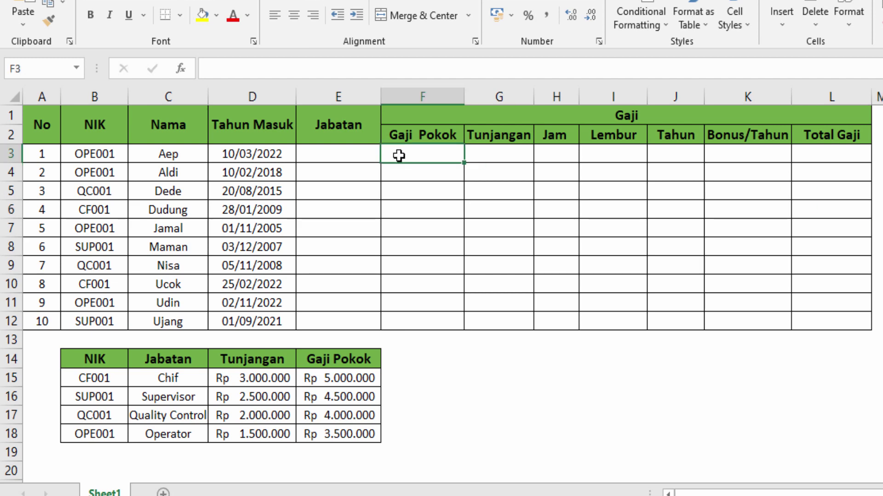
pyautogui.doubleClick(321, 151)
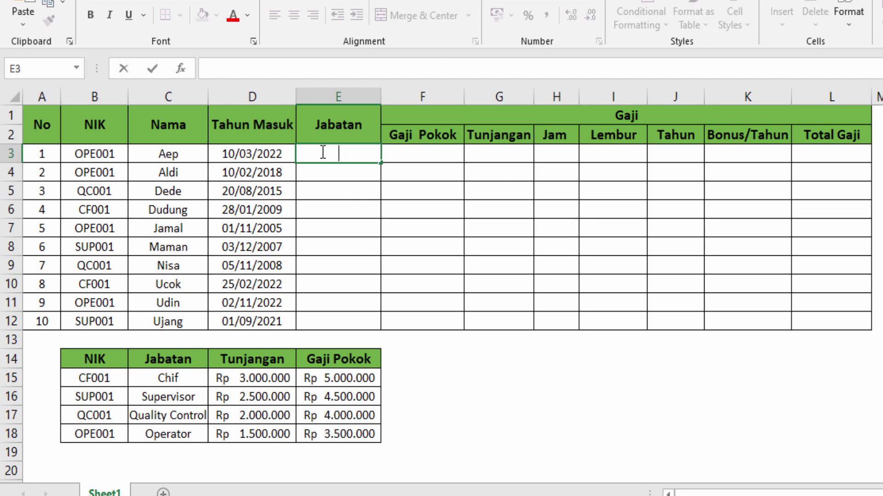
pyautogui.write('=')
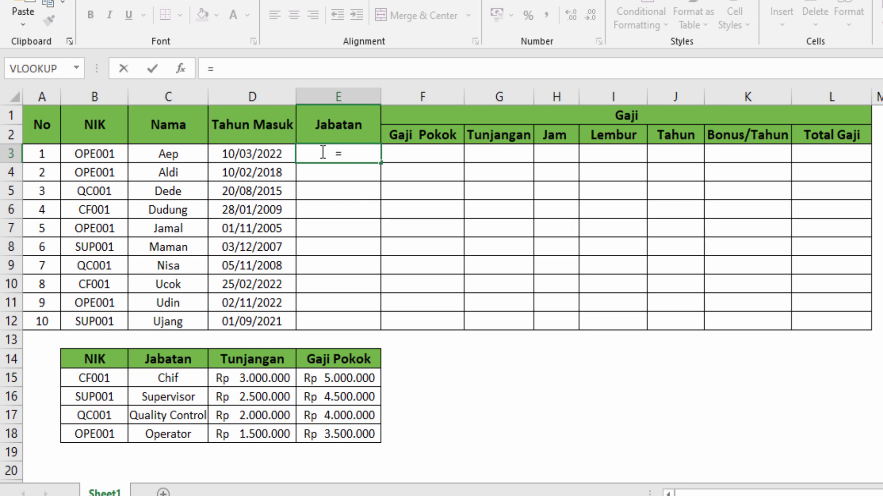
pyautogui.write('vl')
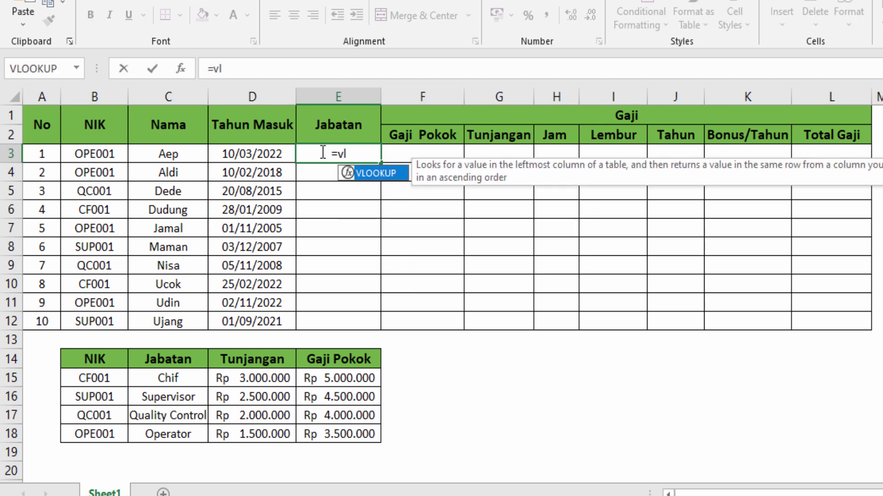
pyautogui.doubleClick(373, 173)
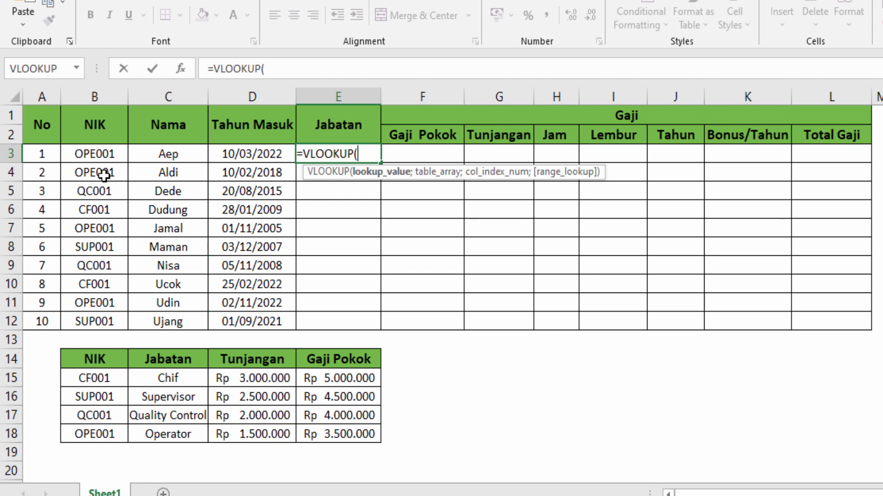
pyautogui.click(98, 156)
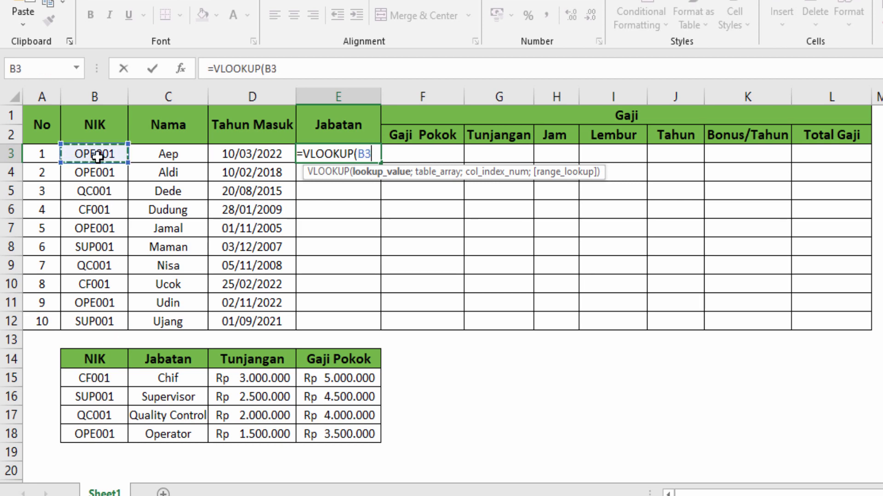
pyautogui.write(';')
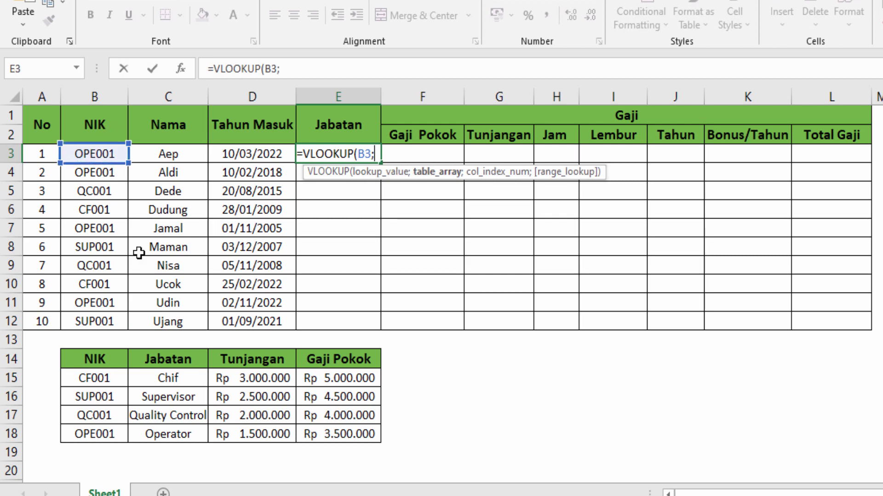
pyautogui.moveTo(74, 378); pyautogui.dragTo(329, 437)
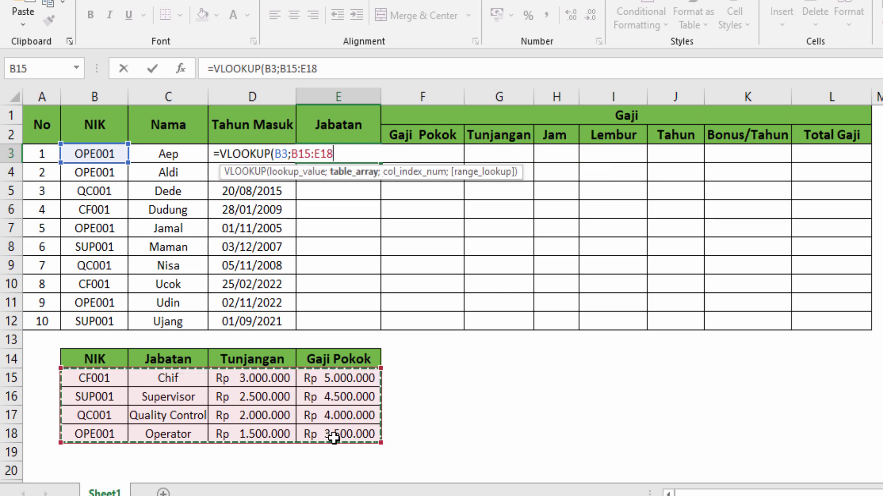
pyautogui.press('F4')
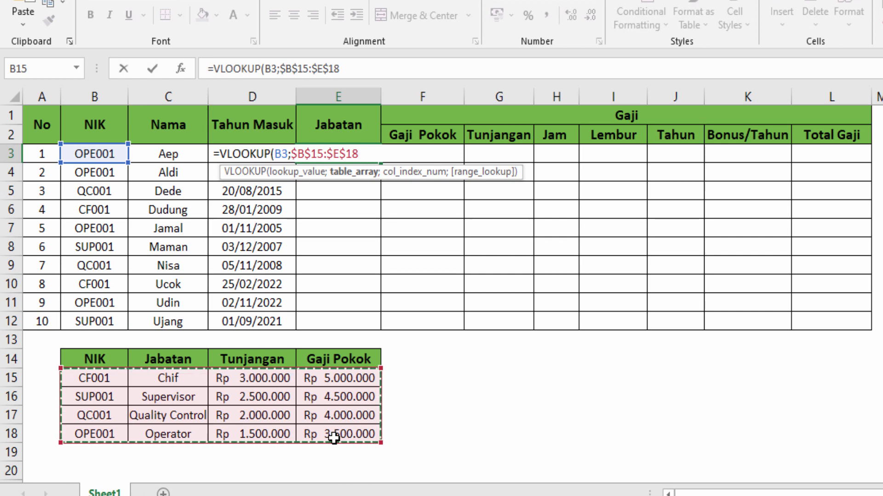
pyautogui.write(';2')
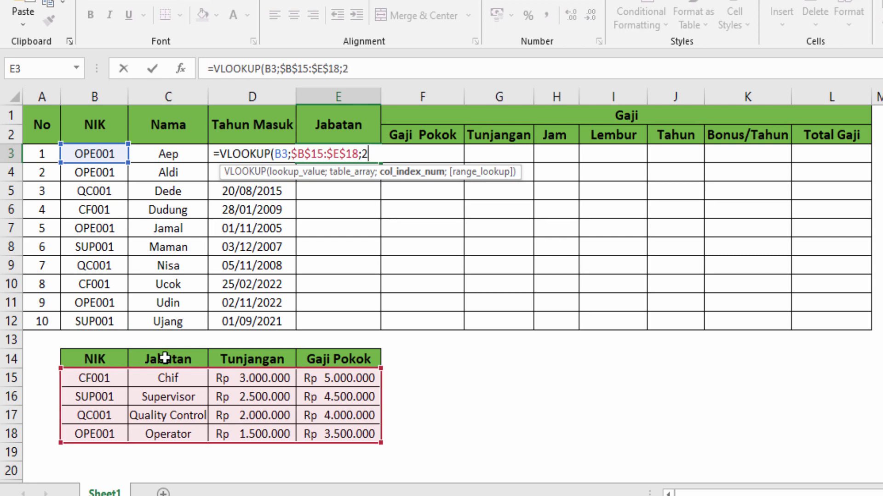
pyautogui.write(';0')
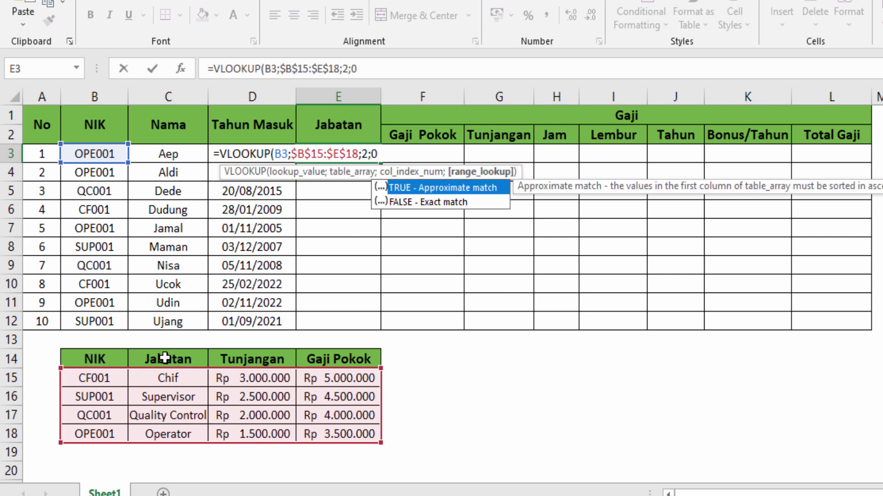
pyautogui.press('Return')
# - Fill the Jabatan formula from E3 down to E12 for all employees
pyautogui.click(343, 156)
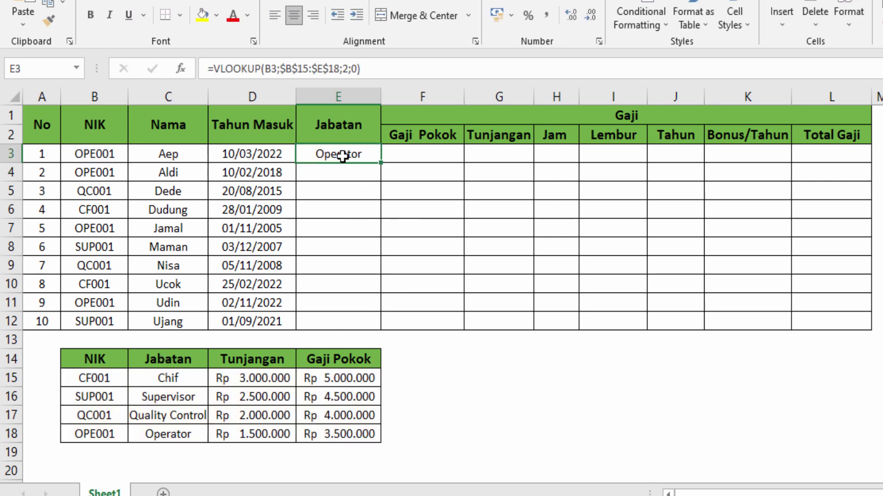
pyautogui.doubleClick(381, 164)
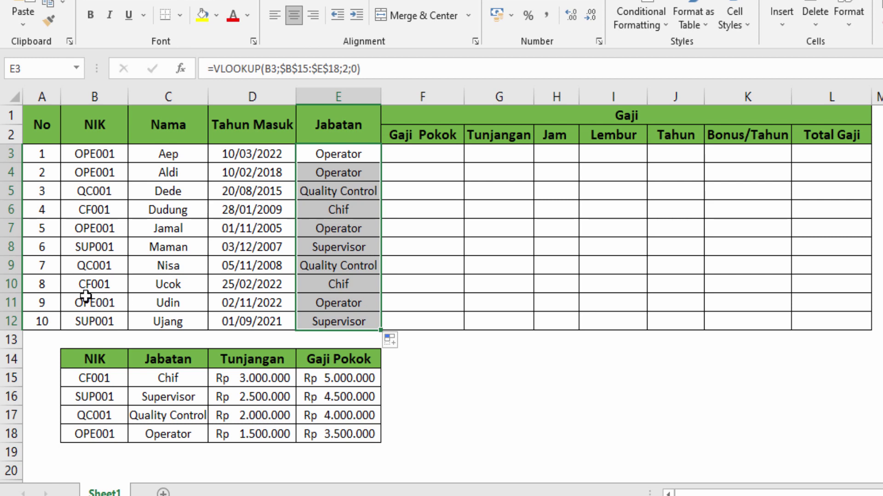
pyautogui.click(340, 290)
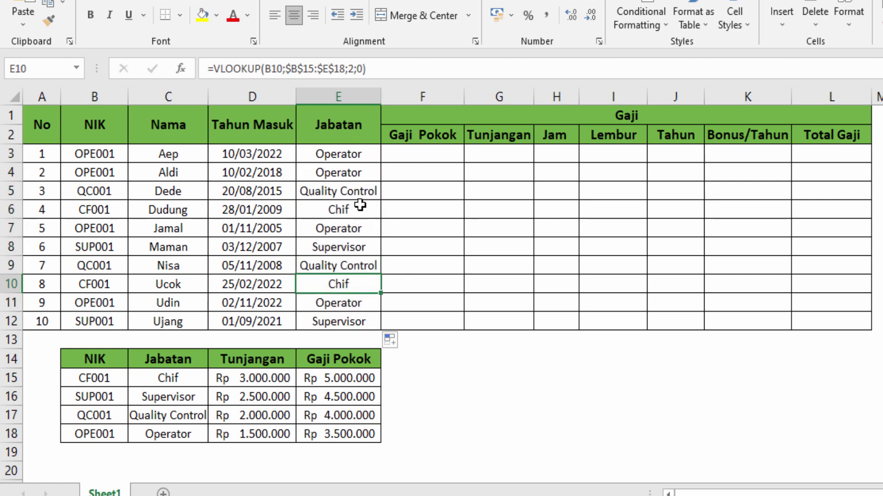
pyautogui.click(474, 371)
# - Enter the formula =VLOOKUP(B3;$B$15:$E$18;4;0) in F3 to look up the first employee's Gaji Pokok
pyautogui.doubleClick(417, 157)
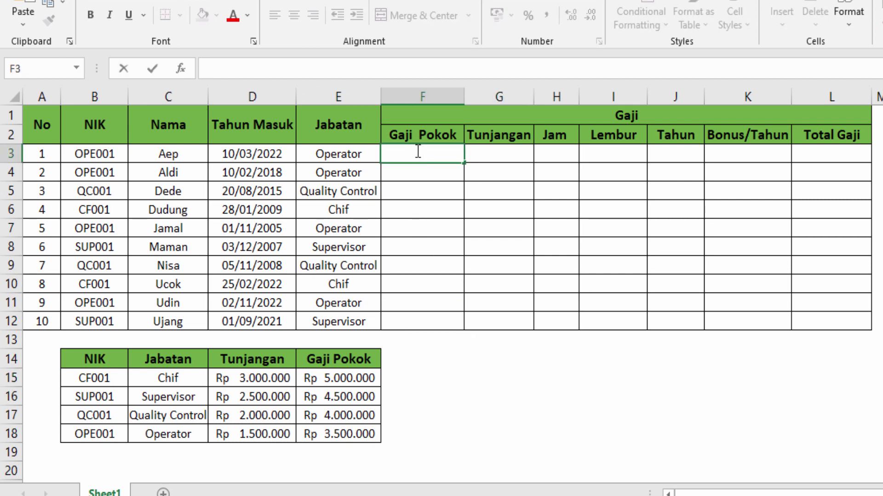
pyautogui.write('=')
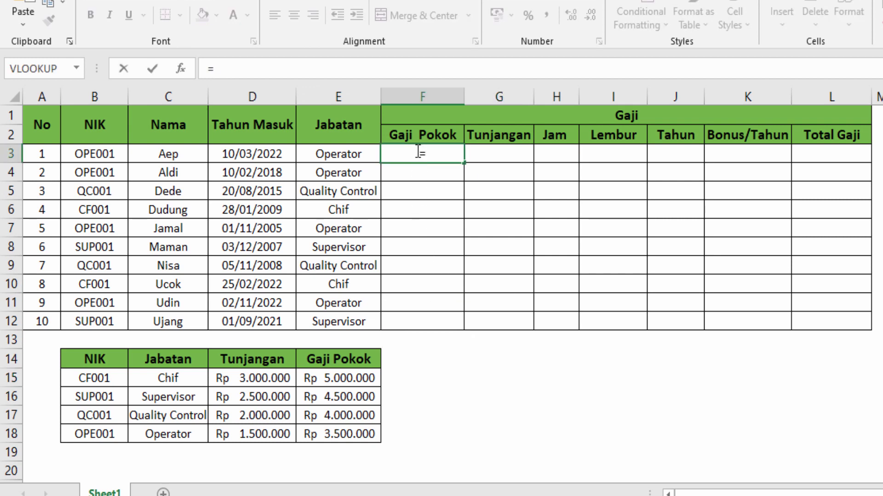
pyautogui.write('vl')
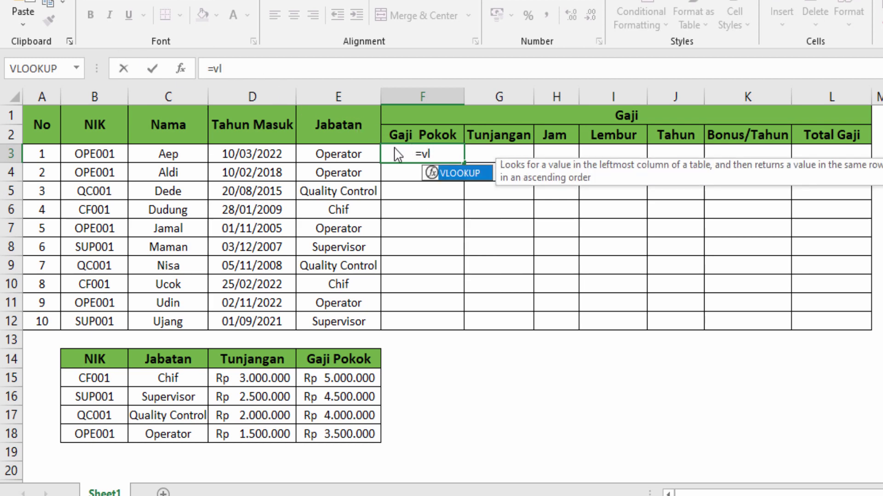
pyautogui.doubleClick(454, 174)
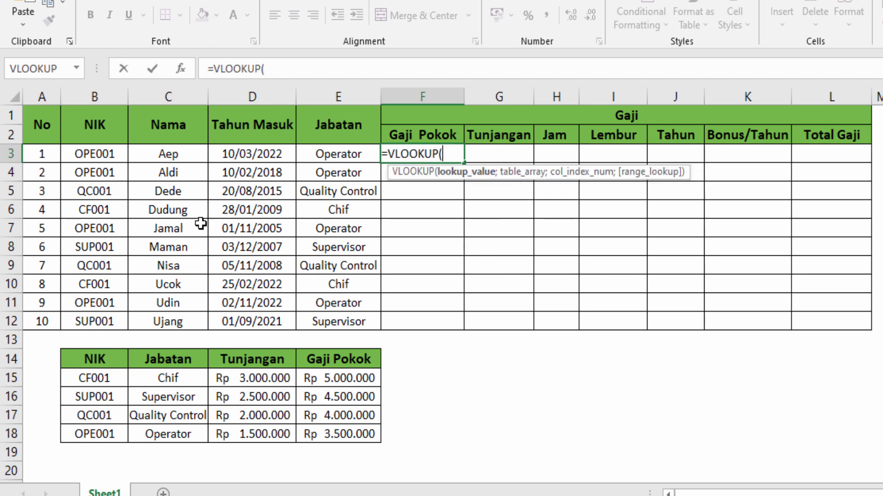
pyautogui.click(94, 155)
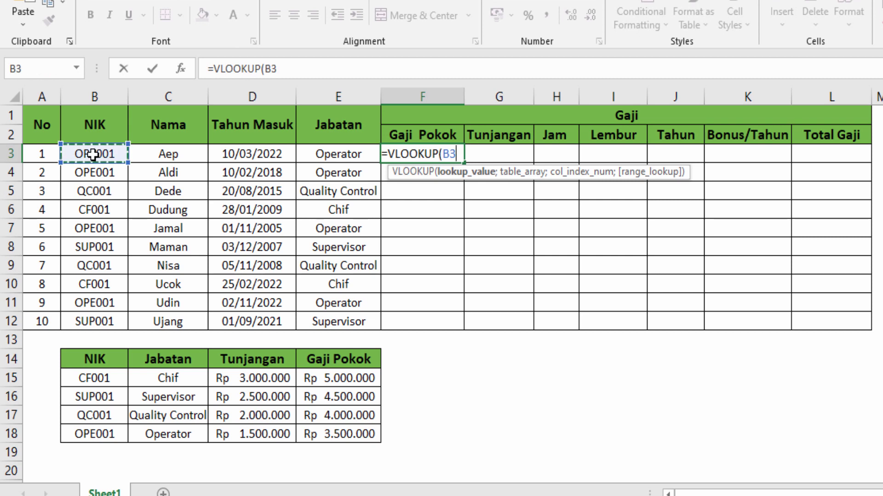
pyautogui.write(';')
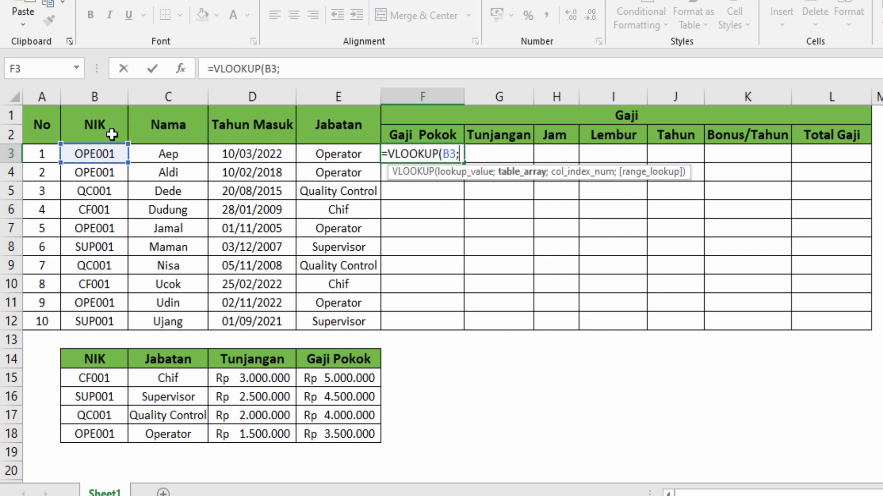
pyautogui.moveTo(88, 378); pyautogui.dragTo(329, 430)
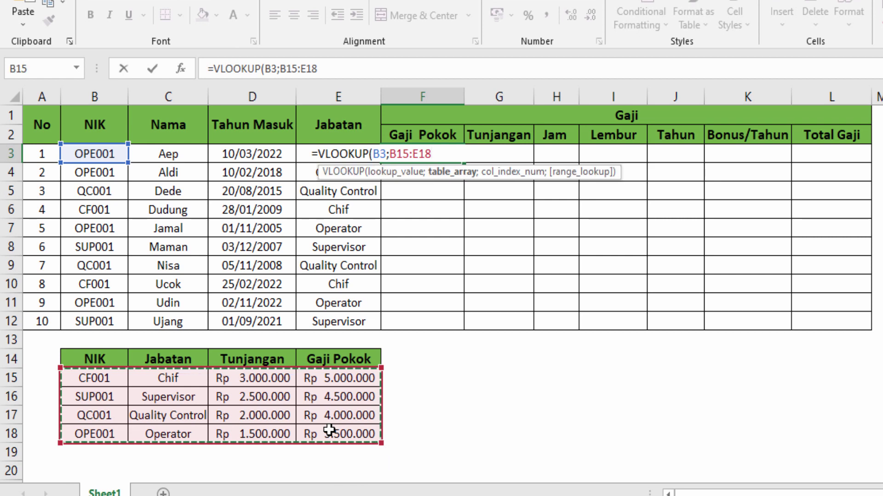
pyautogui.press('F4')
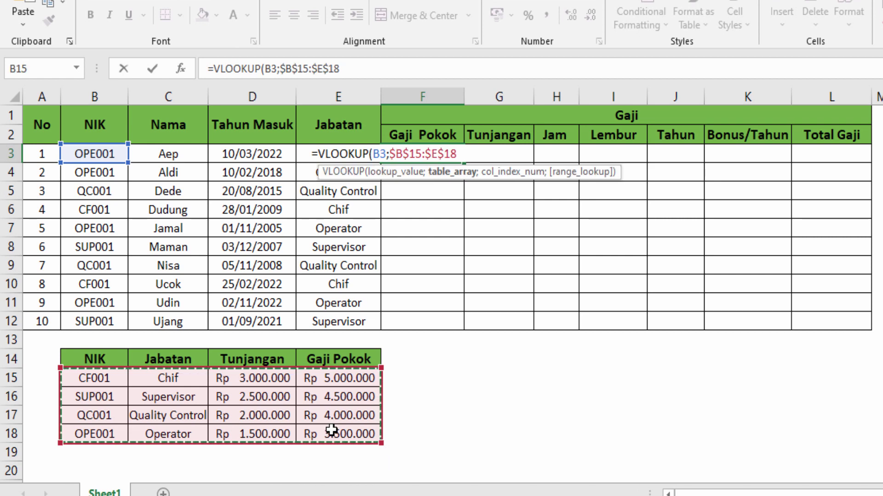
pyautogui.write(';')
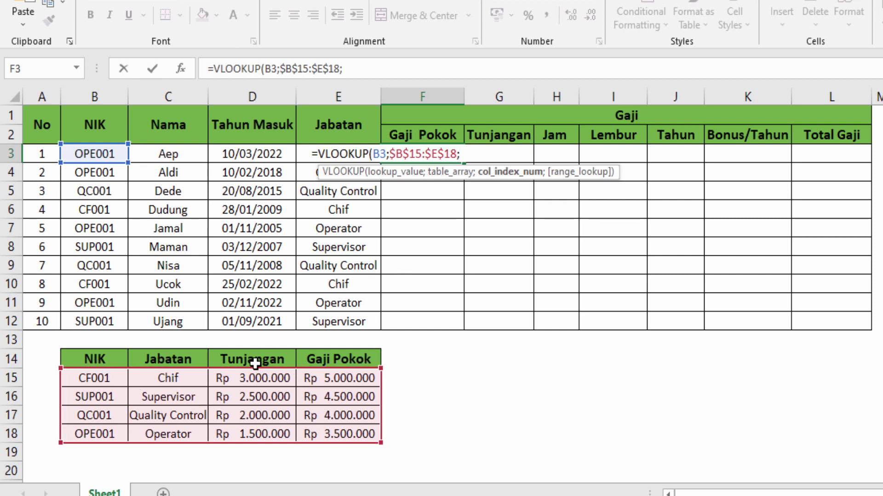
pyautogui.write('4;0')
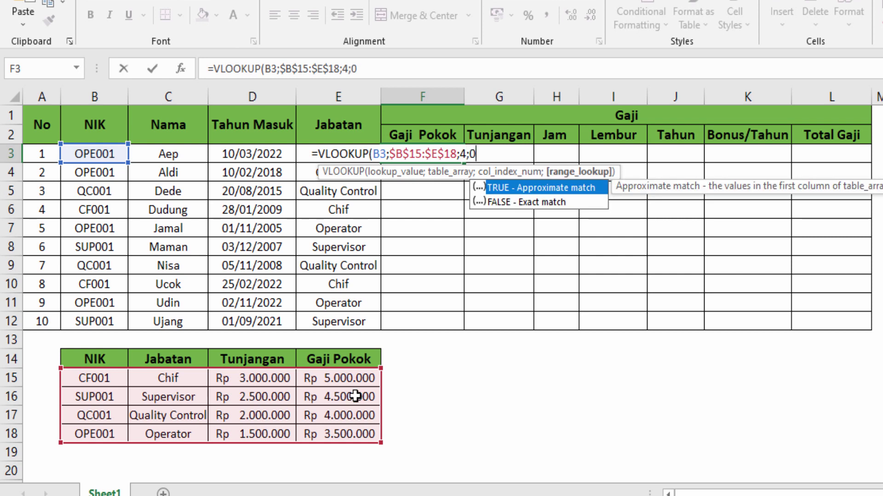
pyautogui.press('Return')
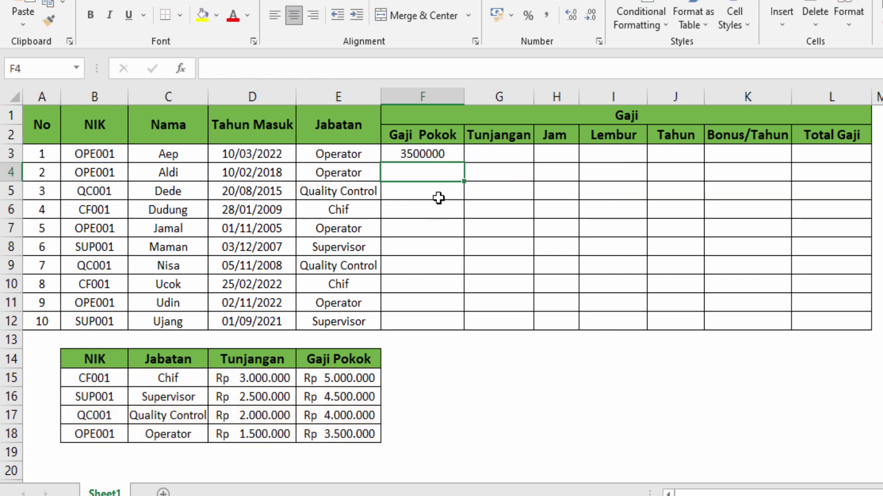
# - Fill the Gaji Pokok formula from F3 down to F12
pyautogui.click(432, 148)
pyautogui.doubleClick(463, 162)
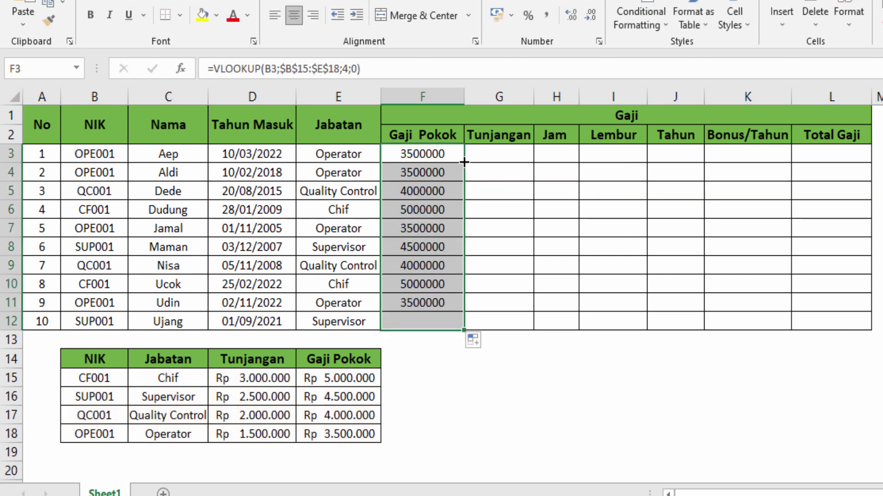
pyautogui.click(532, 391)
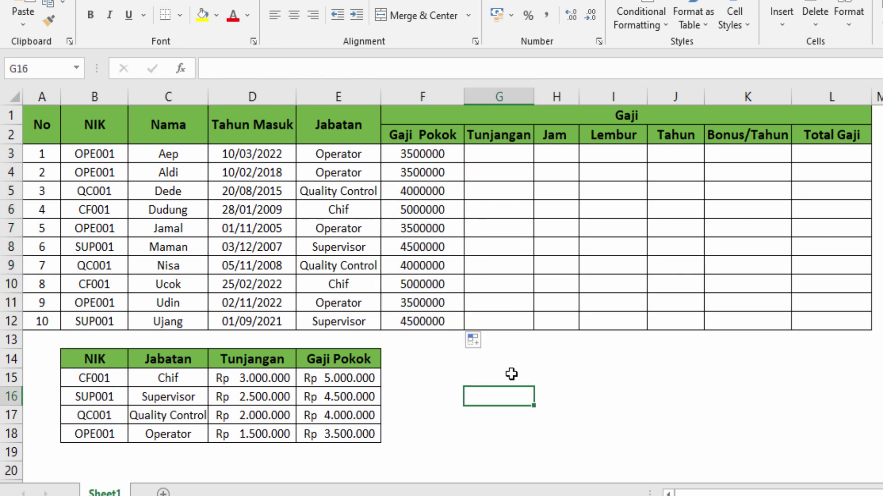
# - Enter the formula =VLOOKUP(B3;B15:E18;3;0) in G3 to look up the first employee's Tunjangan
pyautogui.click(501, 159)
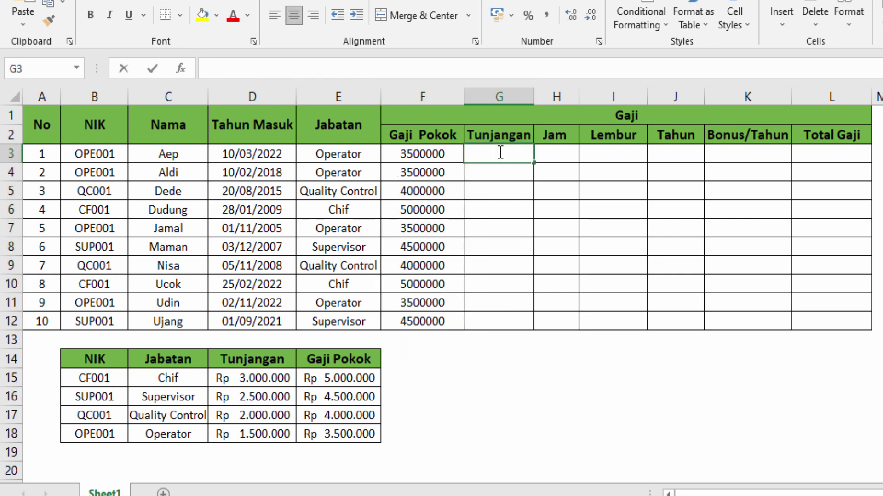
pyautogui.write('=')
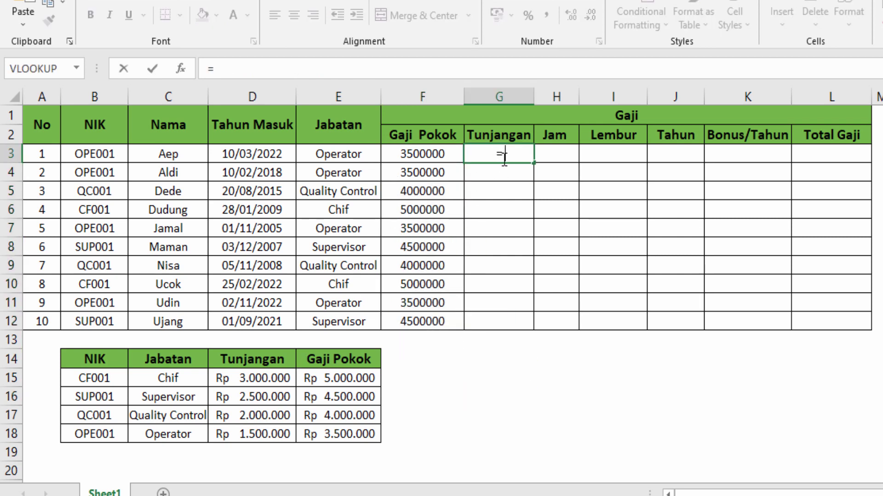
pyautogui.write('vl')
pyautogui.doubleClick(532, 174)
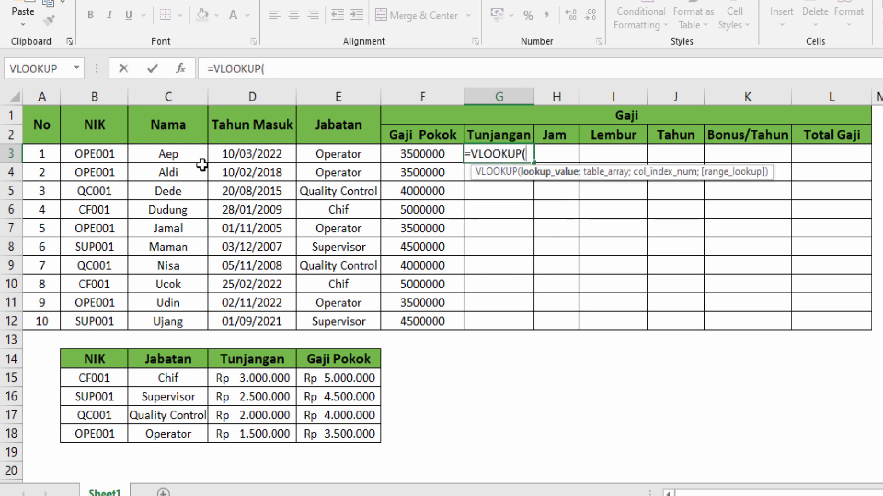
pyautogui.click(95, 157)
pyautogui.write(';')
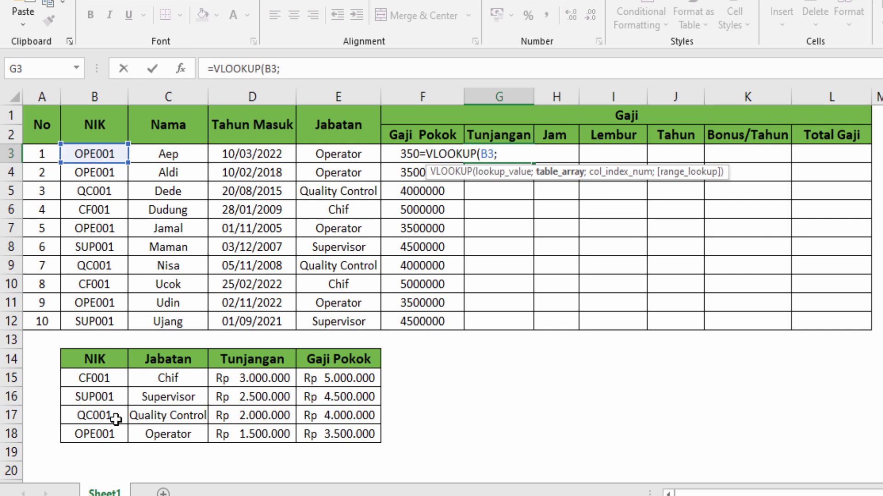
pyautogui.moveTo(94, 378); pyautogui.dragTo(326, 433)
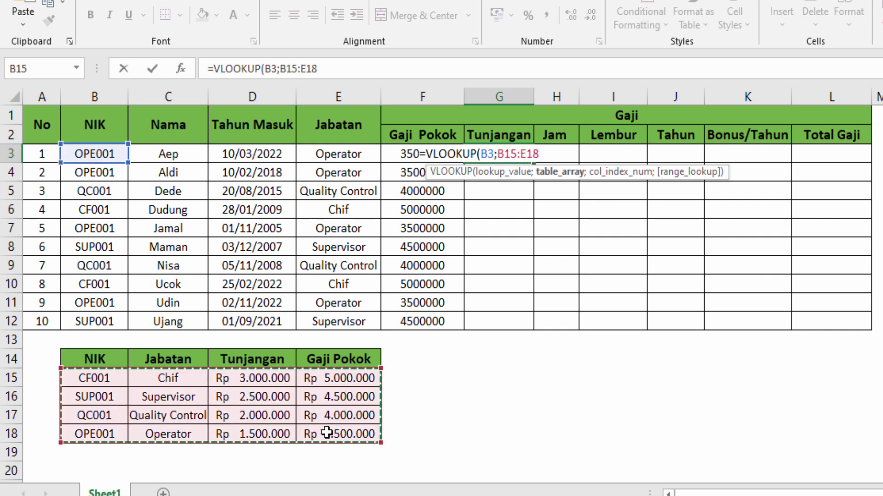
pyautogui.write(';3')
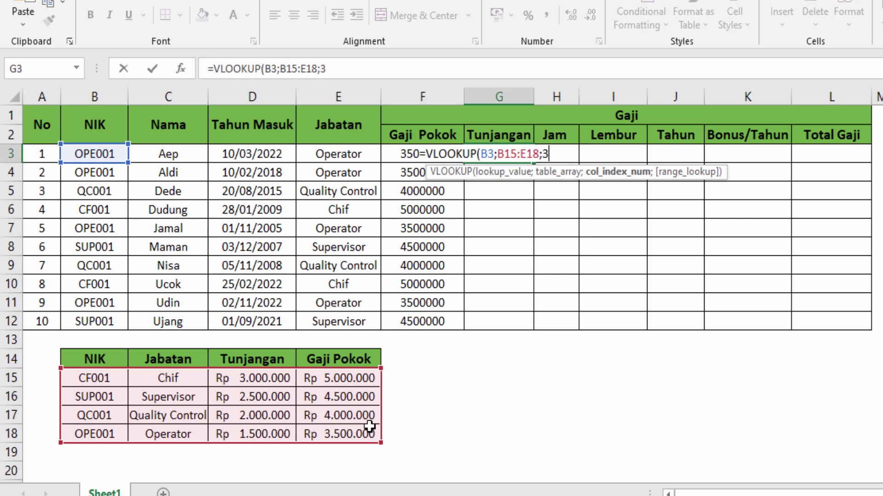
pyautogui.press('BackSpace')
pyautogui.write('3;0')
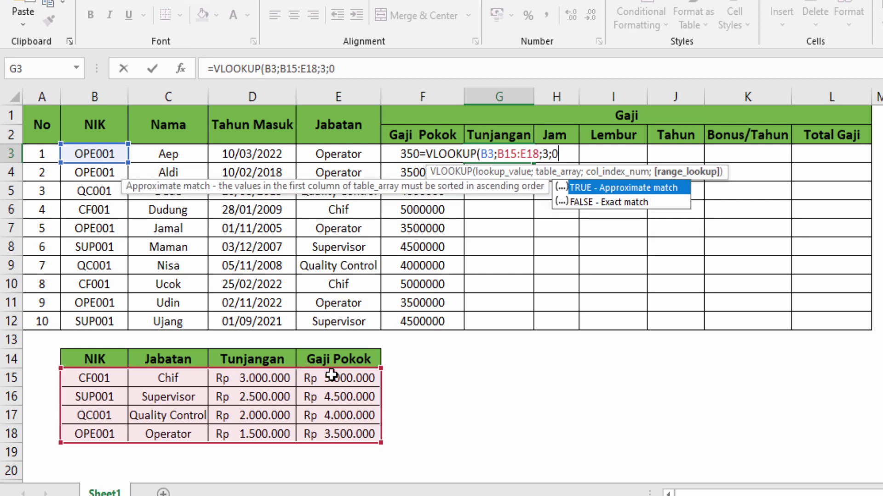
pyautogui.press('Return')
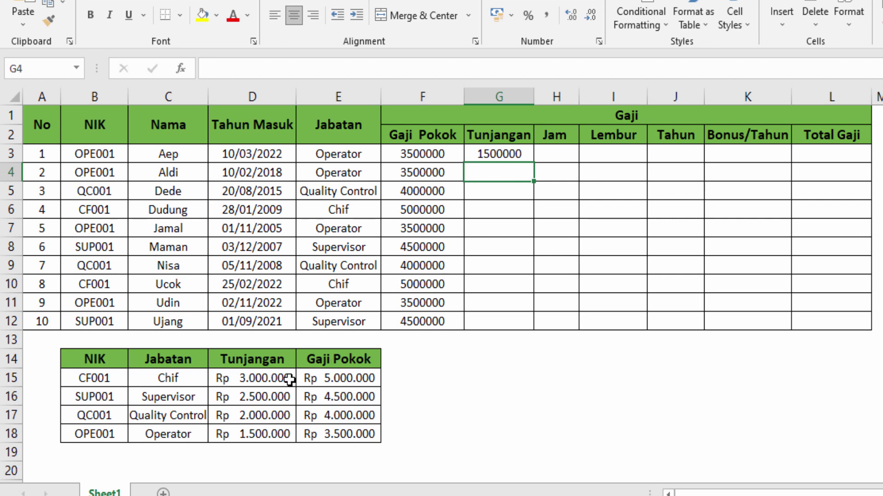
# - Try to fill the Tunjangan formula from G3 down to G12
pyautogui.click(528, 153)
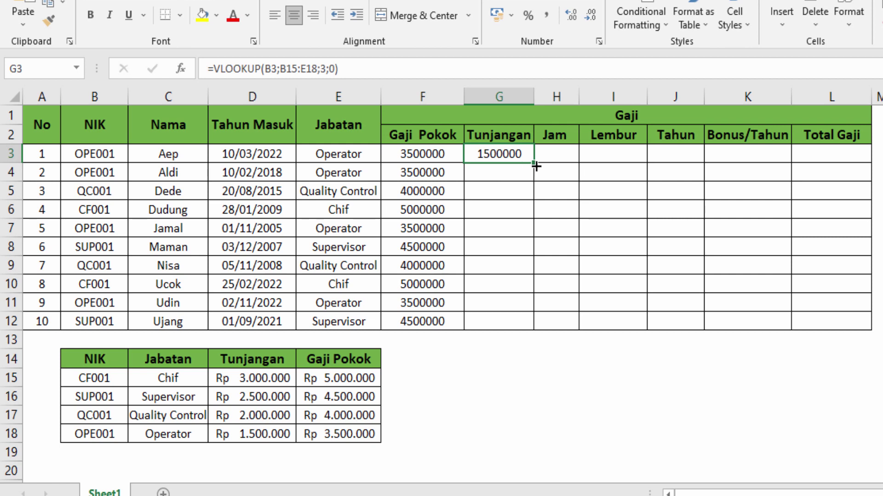
pyautogui.doubleClick(534, 162)
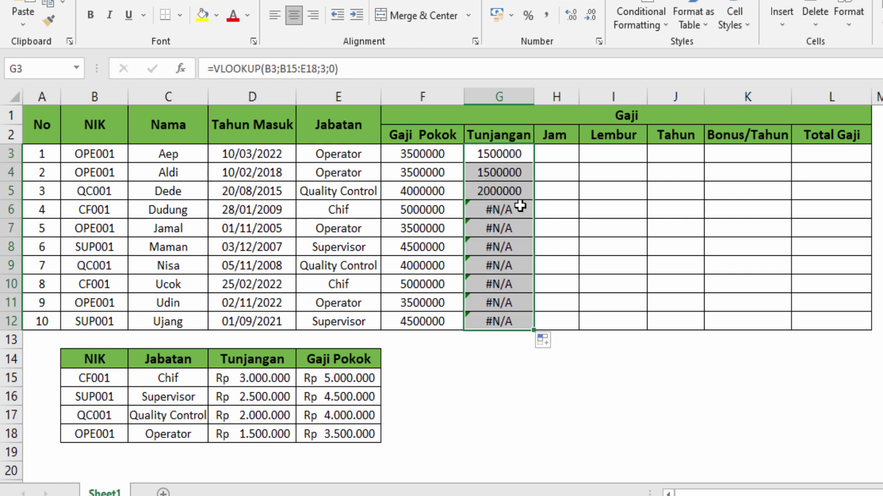
# - Make the lookup range in the G3 Tunjangan formula absolute as $B$15:$E$18
pyautogui.doubleClick(496, 154)
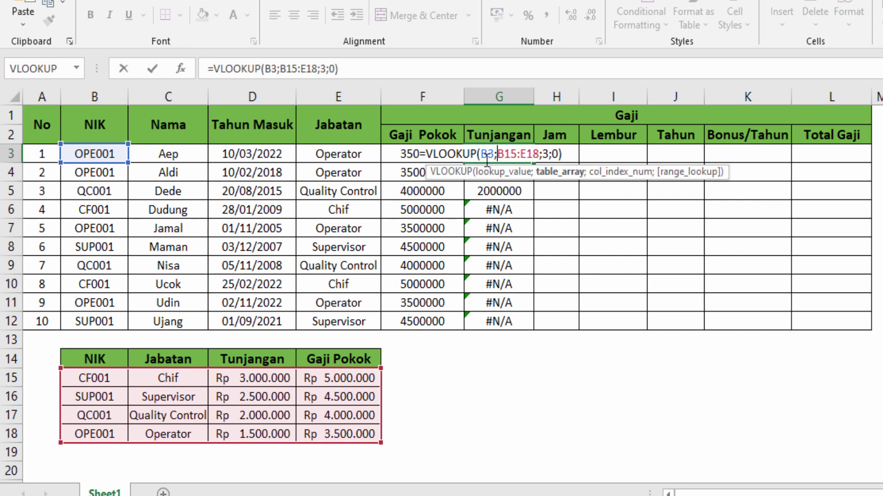
pyautogui.press('F4')
pyautogui.click(545, 149)
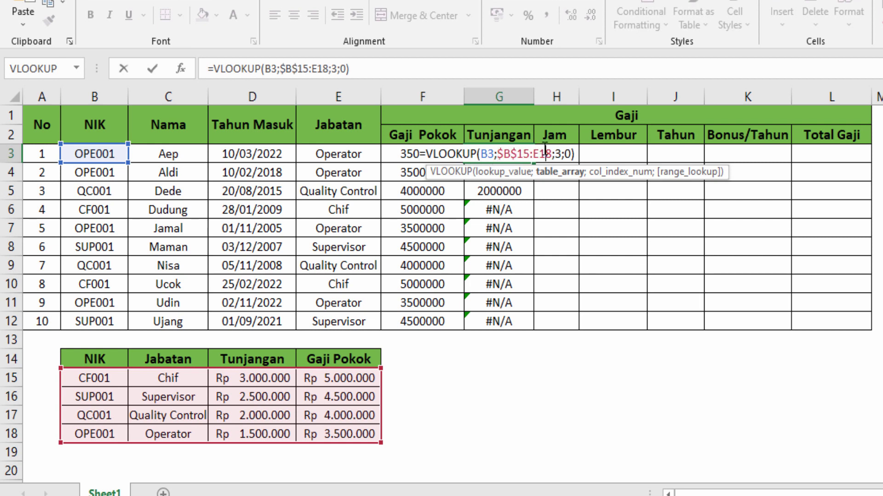
pyautogui.press('F4')
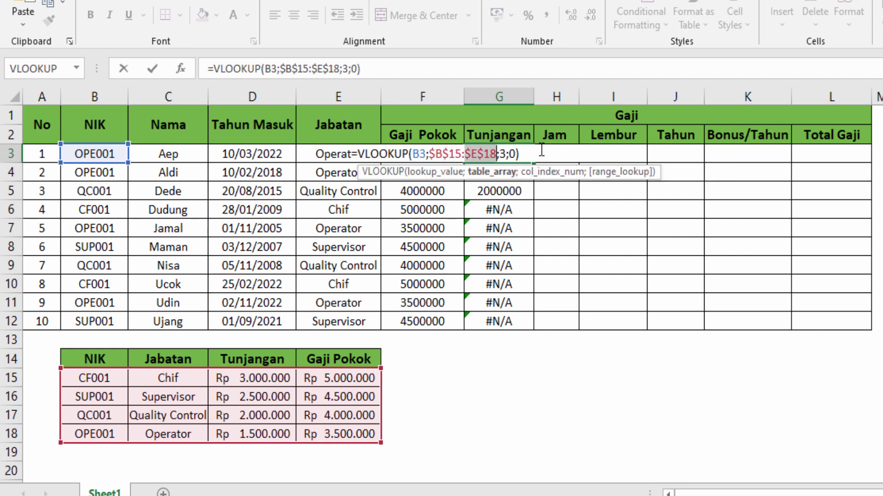
pyautogui.press('Return')
# - Fill the corrected Tunjangan formula from G3 down to G12 for all employees
pyautogui.click(521, 157)
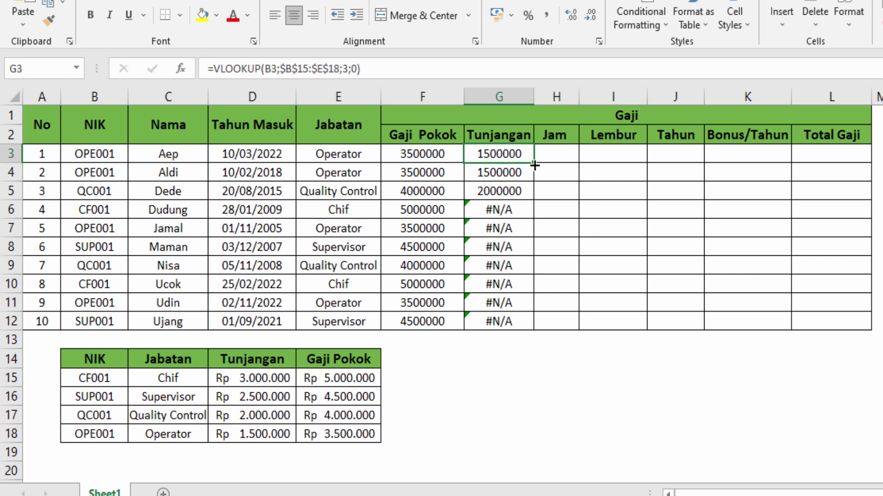
pyautogui.doubleClick(532, 162)
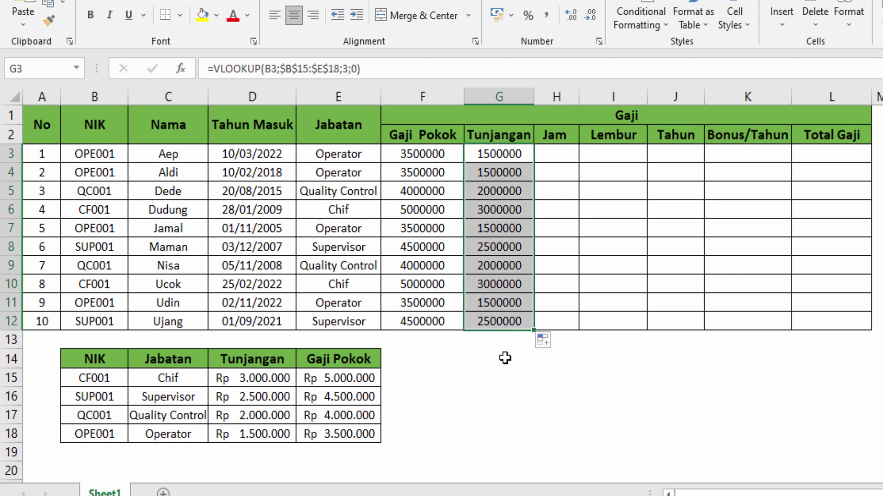
pyautogui.click(524, 377)
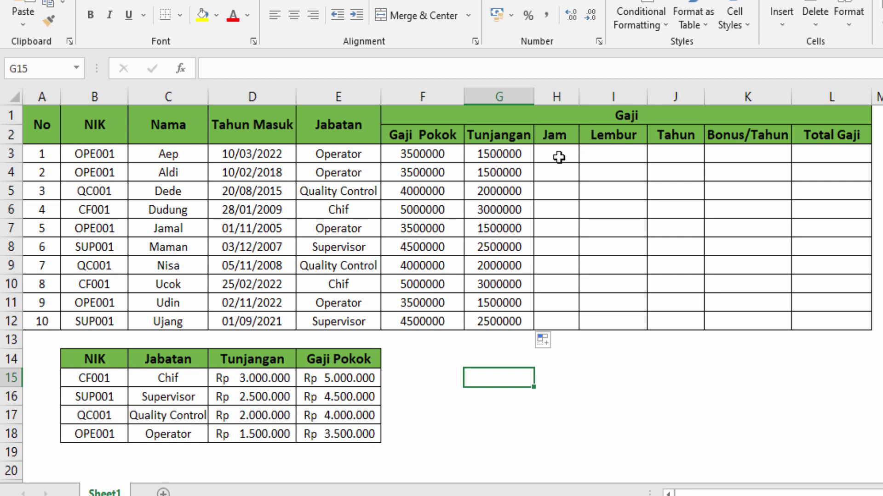
# - Enter the Lembur formula =H3*20000 in I3 and fill it down to I12
pyautogui.doubleClick(595, 158)
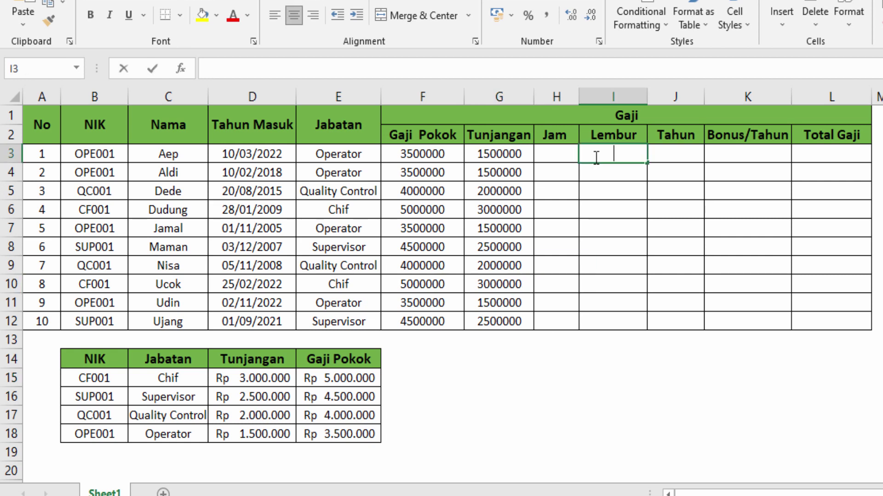
pyautogui.click(558, 153)
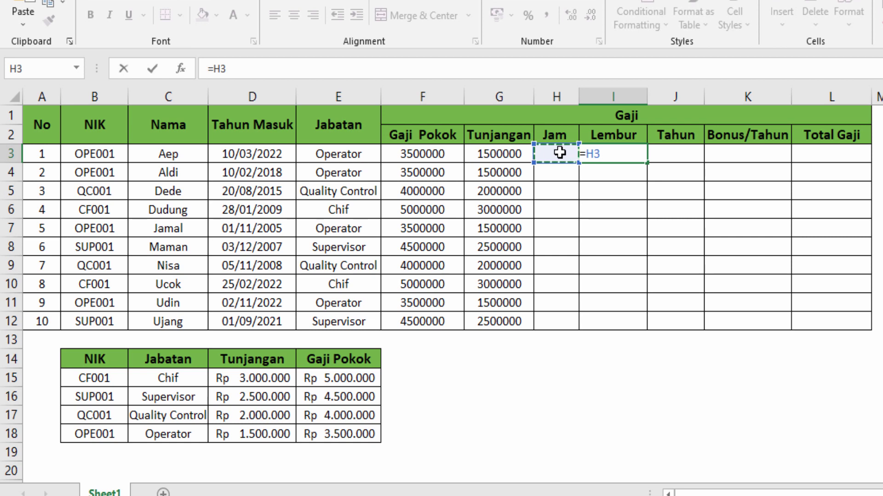
pyautogui.write('*20')
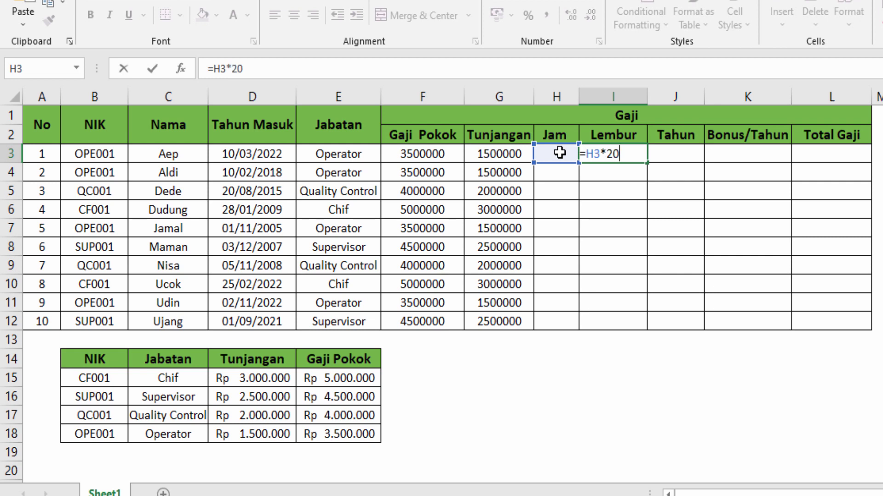
pyautogui.write('000')
pyautogui.press('Return')
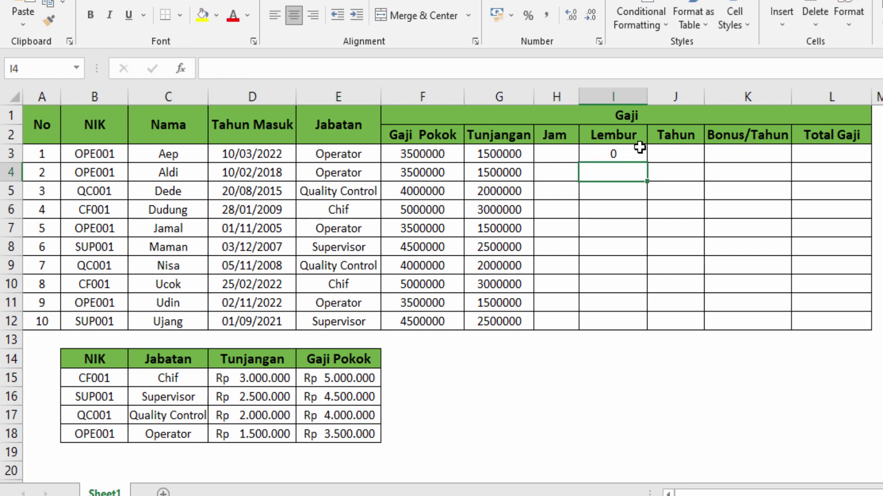
pyautogui.click(621, 151)
pyautogui.moveTo(646, 162); pyautogui.dragTo(649, 333)
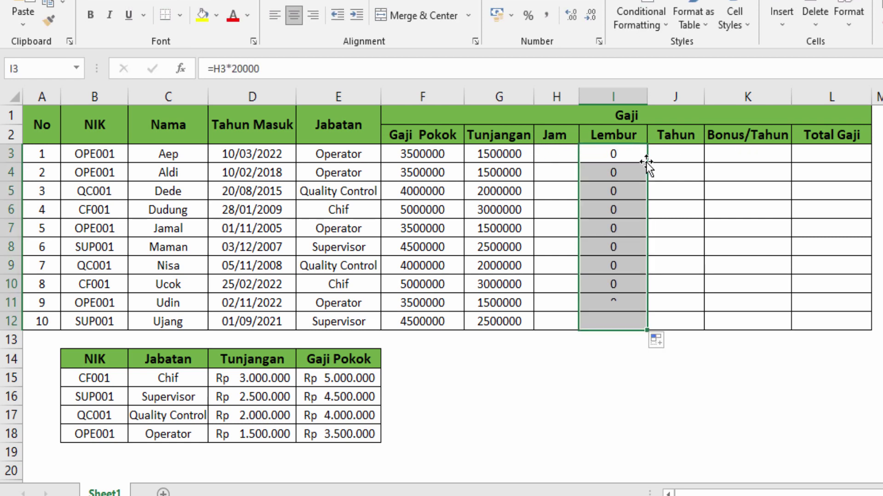
# - Enter 2 in H3 as the first employee's Jam value
pyautogui.click(555, 153)
pyautogui.doubleClick(555, 153)
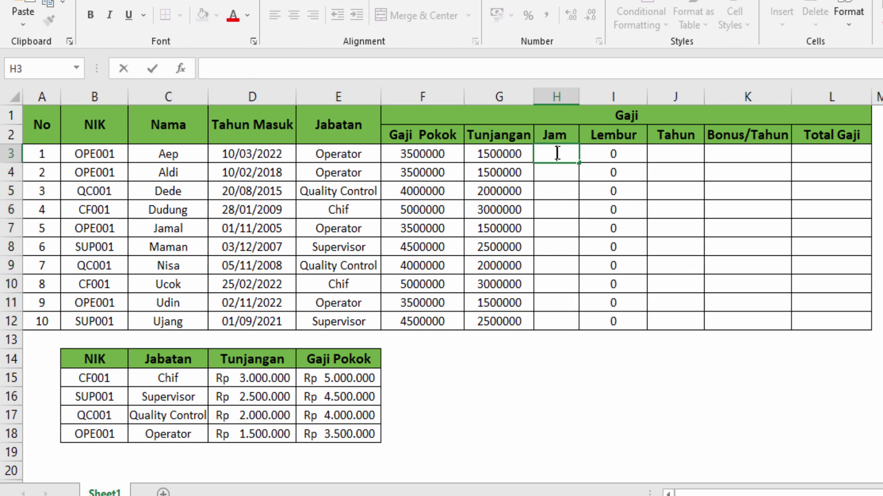
pyautogui.write('2')
pyautogui.press('Return')
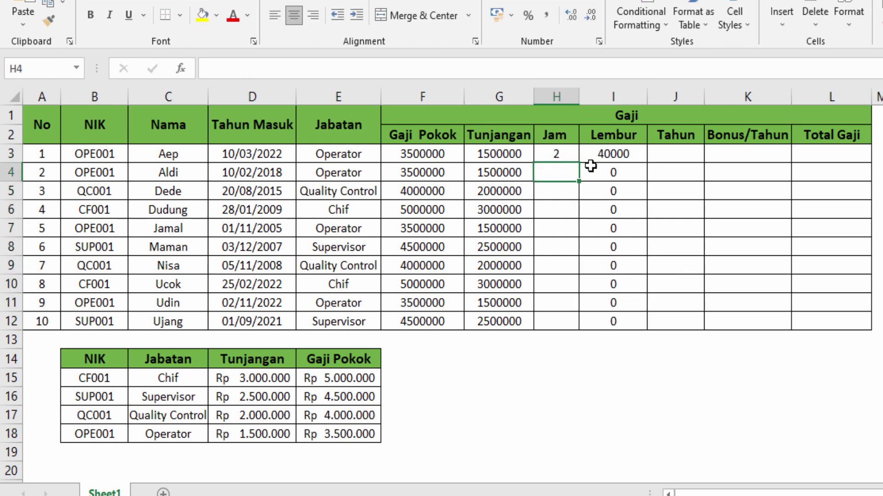
# - Enter 4 as the Jam value in H4 and fill it down to H12
pyautogui.doubleClick(556, 171)
pyautogui.write('4')
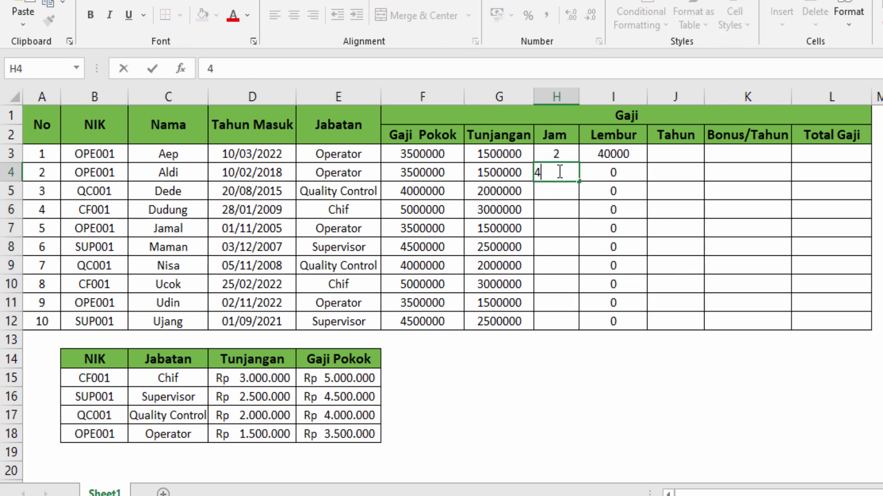
pyautogui.press('Return')
pyautogui.click(572, 173)
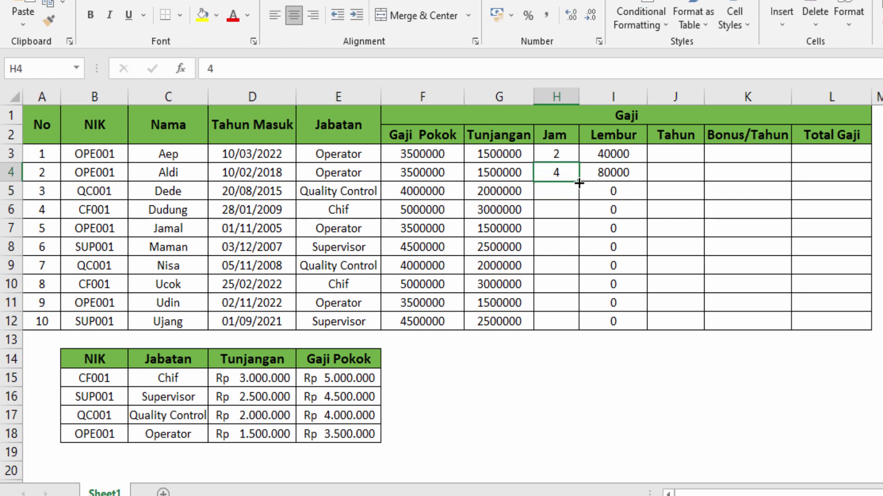
pyautogui.doubleClick(577, 181)
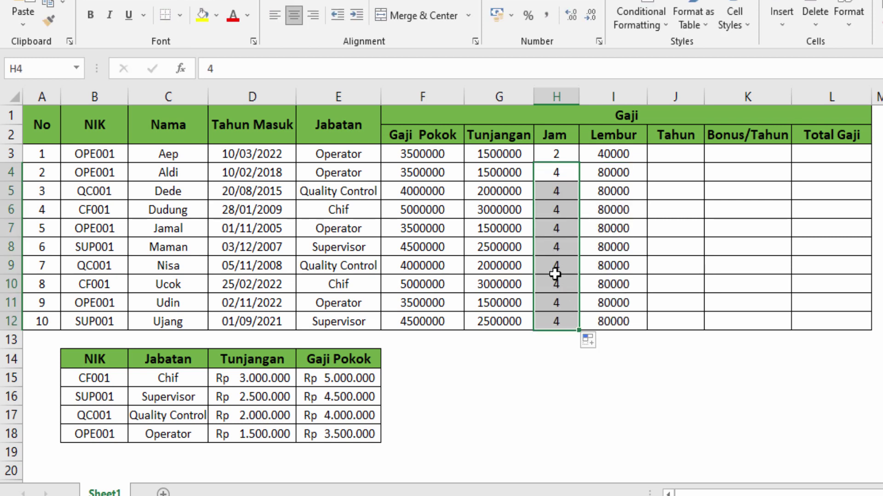
# - Apply the Rp English (Indonesia) accounting format to Gaji Pokok F3:F12 and widen column F to fit the amounts
pyautogui.moveTo(437, 161); pyautogui.dragTo(432, 317)
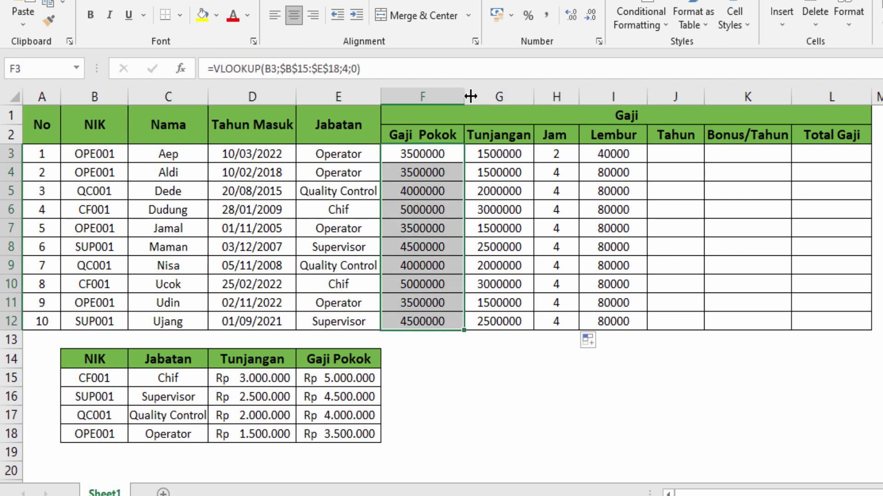
pyautogui.click(526, 16)
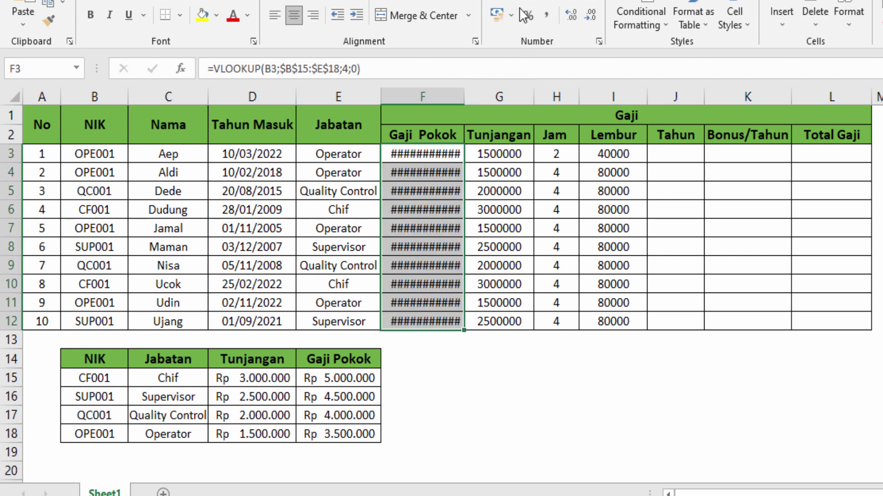
pyautogui.click(509, 10)
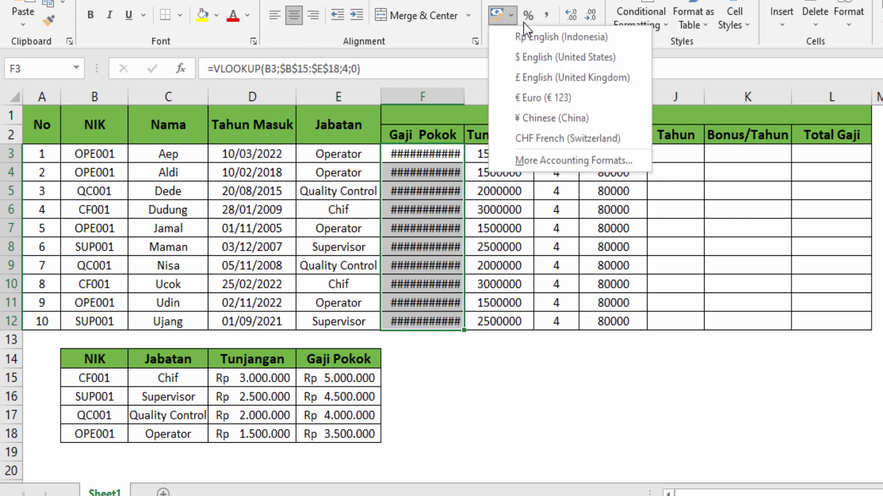
pyautogui.click(532, 41)
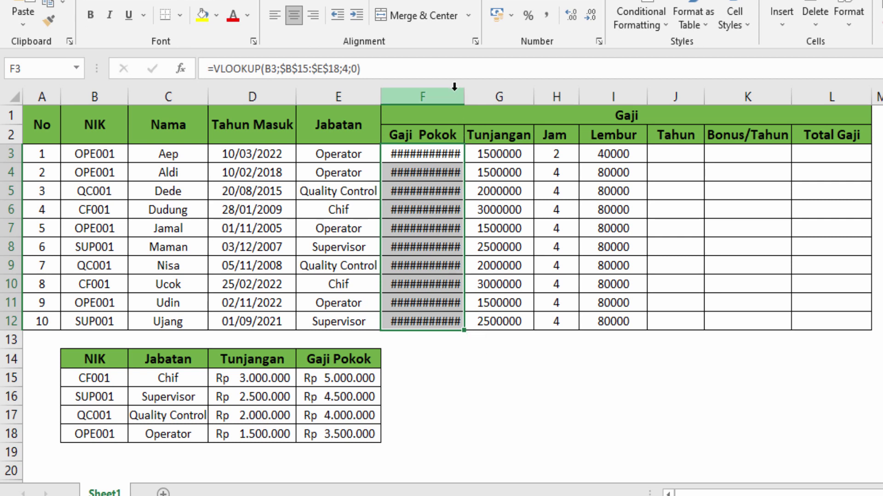
pyautogui.moveTo(462, 89); pyautogui.dragTo(479, 84)
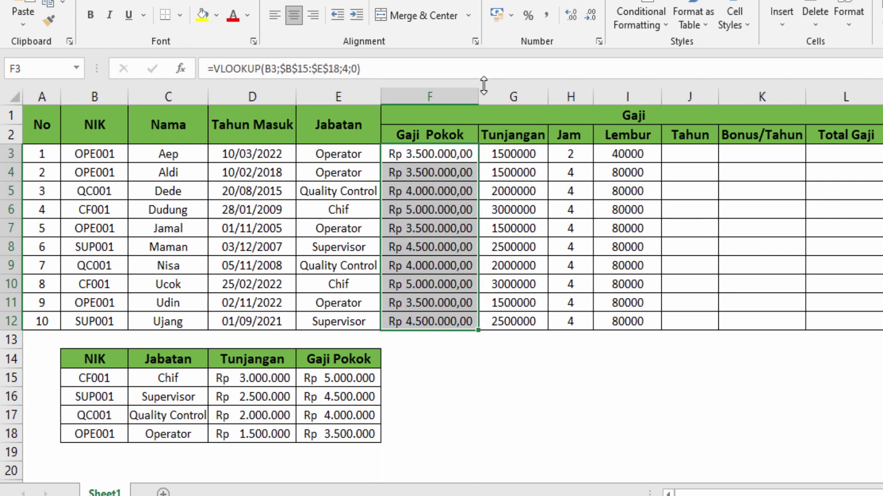
# - Apply the Rp accounting format to Tunjangan G3:G12 and widen column G to fit the amounts
pyautogui.click(512, 156)
pyautogui.moveTo(512, 158); pyautogui.dragTo(519, 322)
pyautogui.click(496, 15)
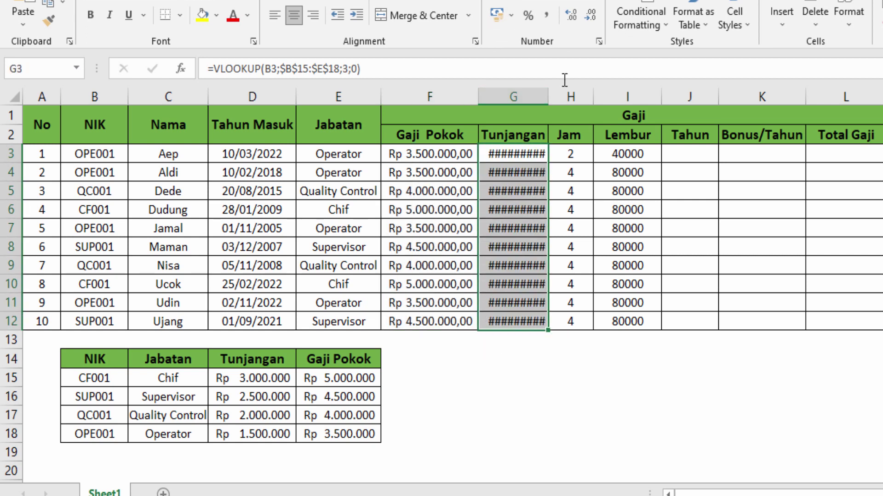
pyautogui.moveTo(548, 94); pyautogui.dragTo(570, 95)
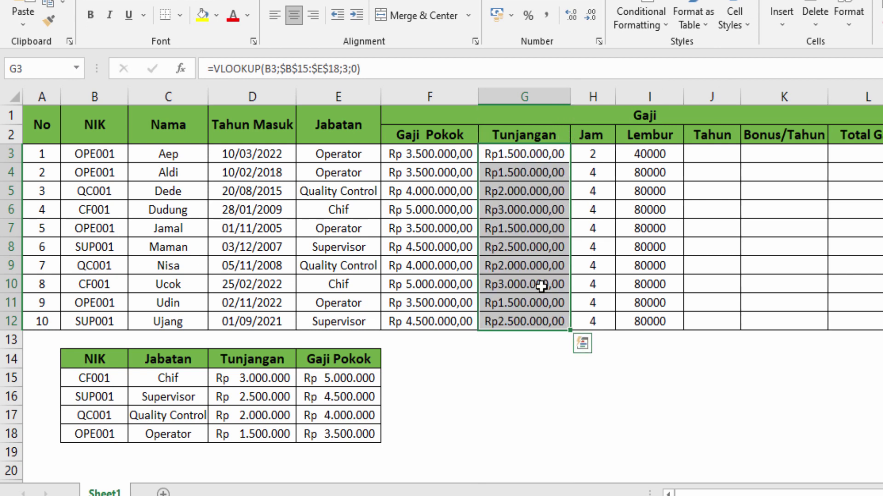
# - Remove both decimal places from the Tunjangan amounts in G3:G12 and the Gaji Pokok amounts in F3:F12
pyautogui.click(591, 17)
pyautogui.click(591, 16)
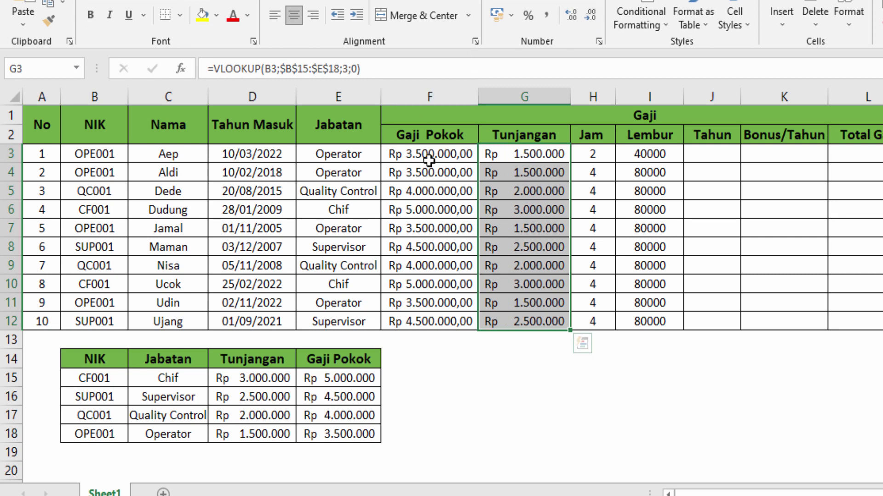
pyautogui.moveTo(429, 156); pyautogui.dragTo(449, 321)
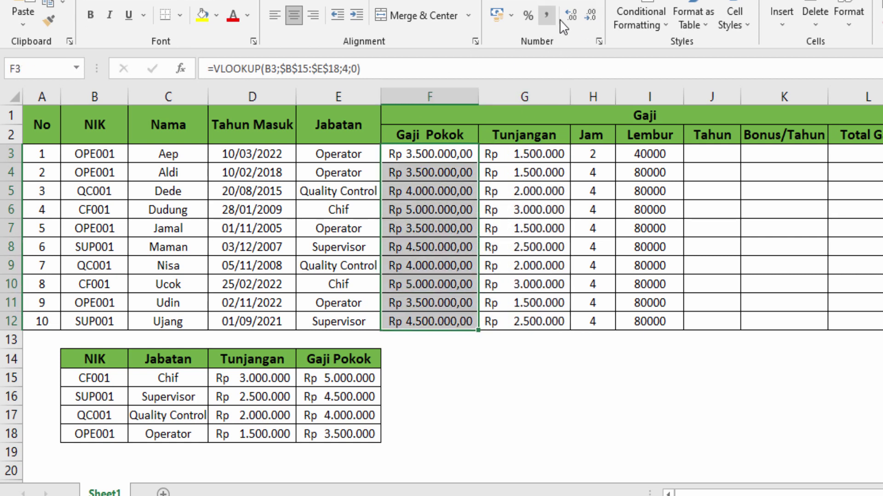
pyautogui.click(591, 17)
pyautogui.click(590, 16)
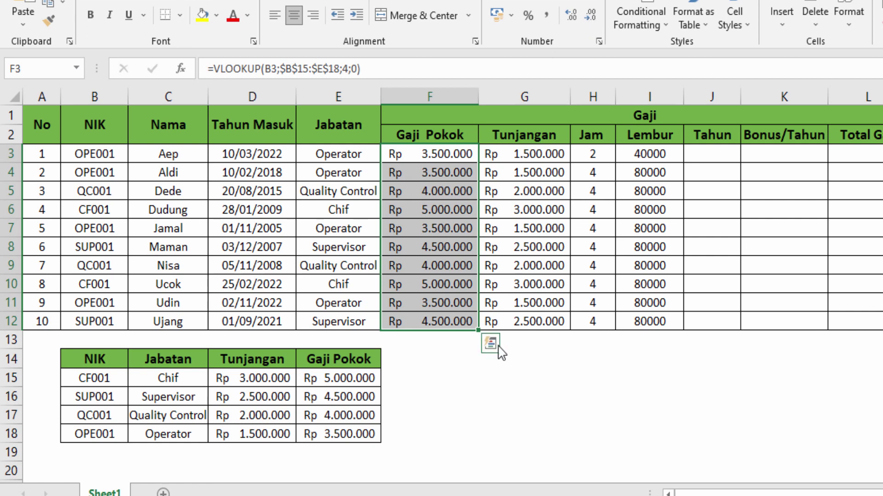
# - Narrow columns F and G to fit the shortened Rupiah amounts
pyautogui.click(524, 398)
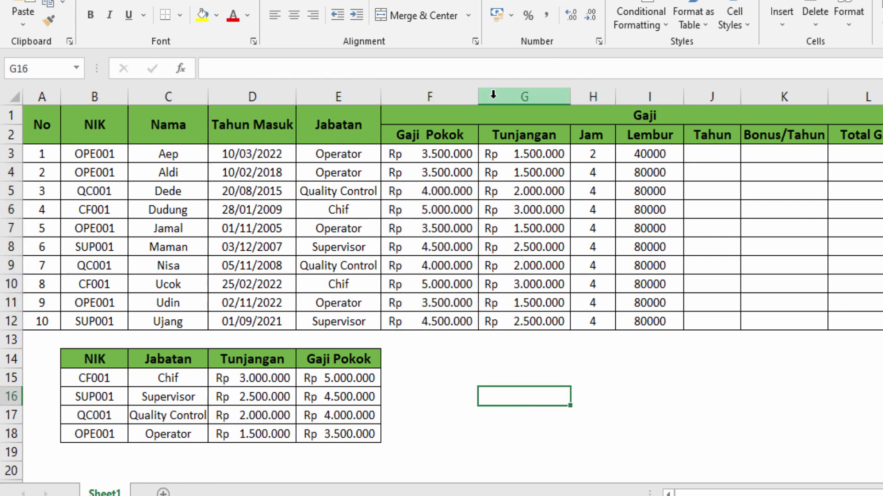
pyautogui.moveTo(478, 92); pyautogui.dragTo(474, 91)
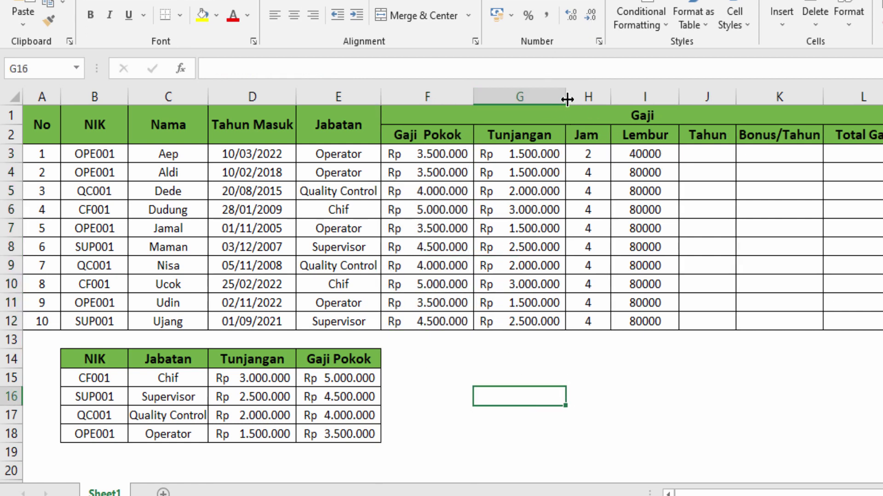
pyautogui.moveTo(565, 94); pyautogui.dragTo(550, 93)
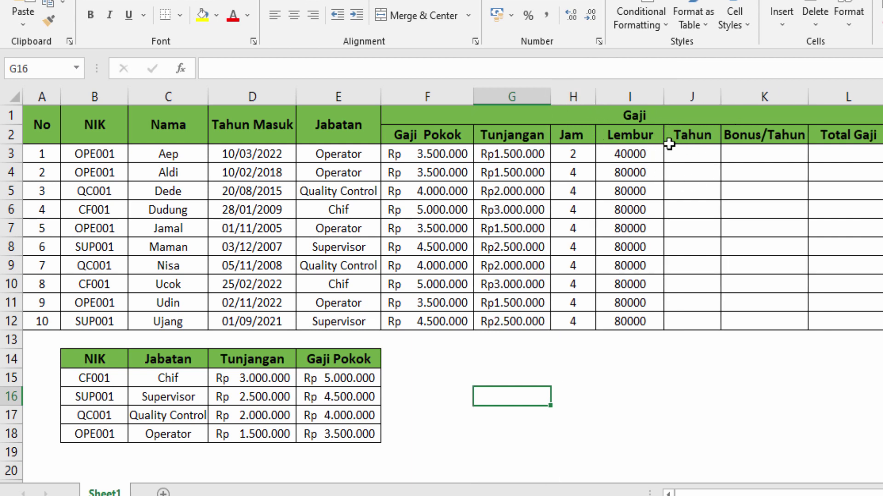
# - Enter =DATEDIF(D3;NOW();"y") in Tahun cell J3 to calculate the years of service from the entry date
pyautogui.click(698, 152)
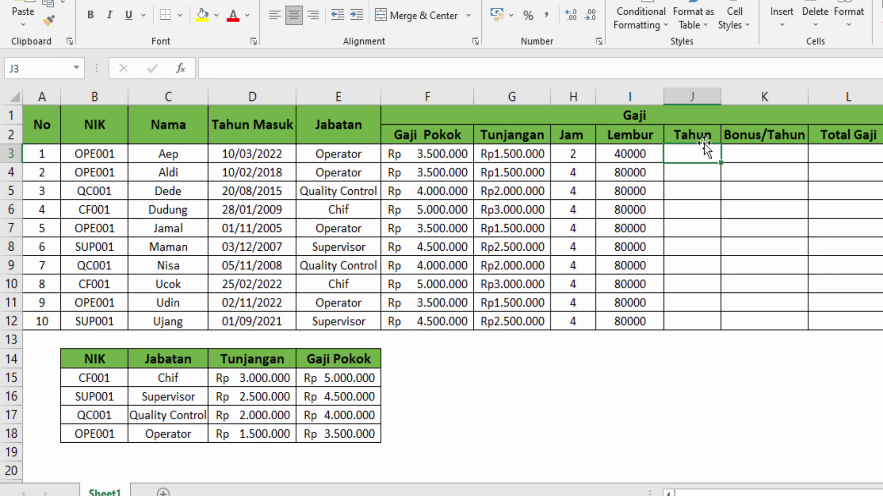
pyautogui.doubleClick(687, 154)
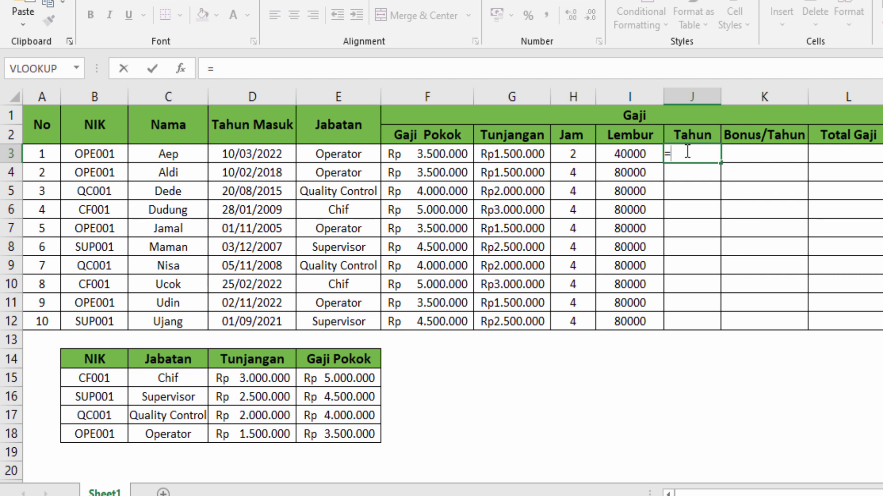
pyautogui.write('=datedif(')
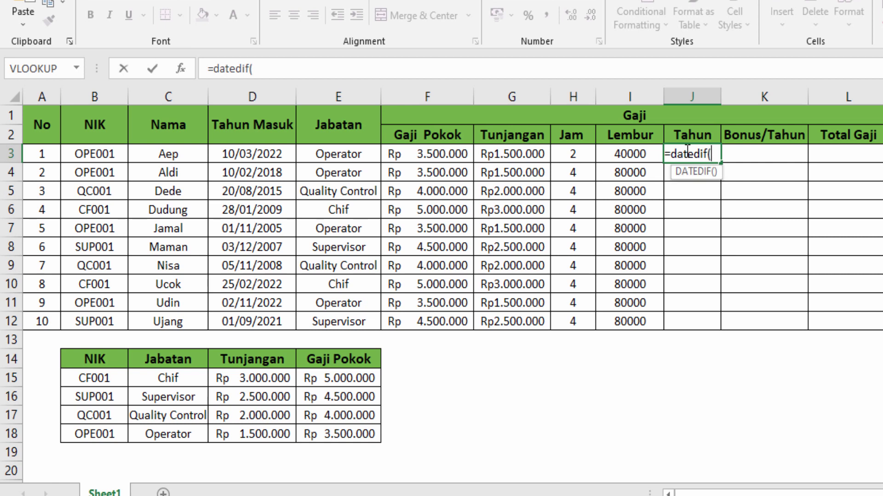
pyautogui.click(255, 156)
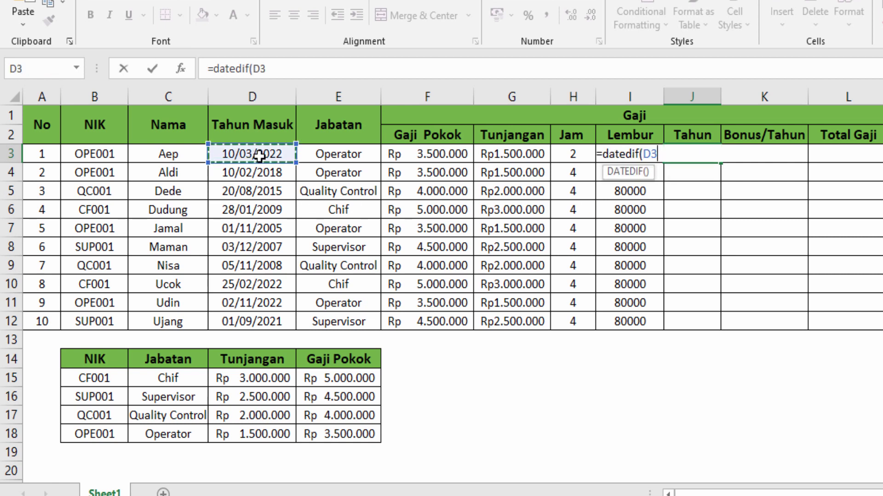
pyautogui.write(';')
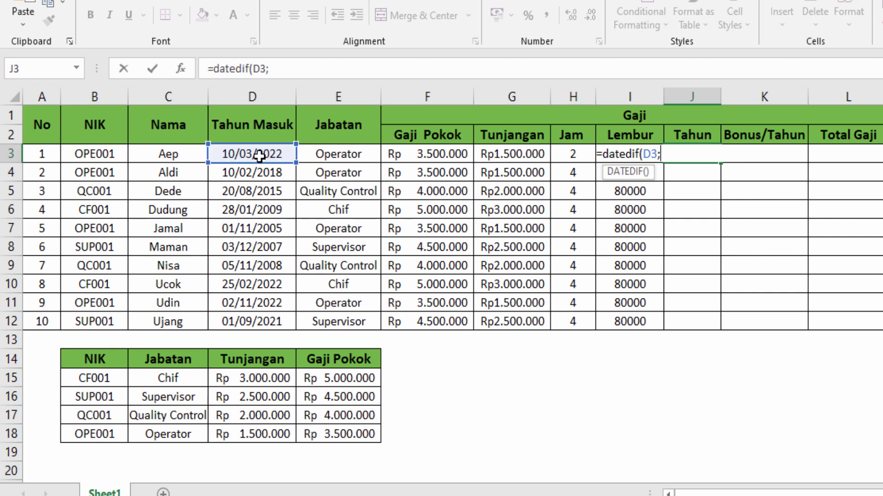
pyautogui.write('n')
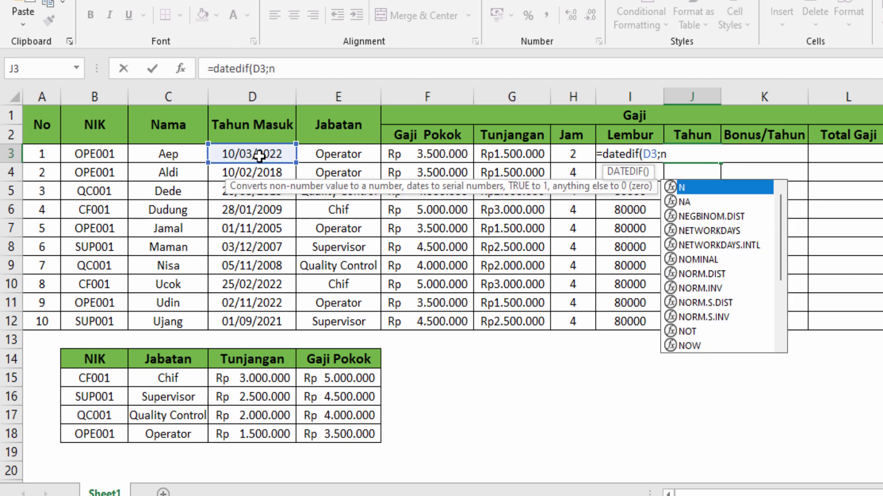
pyautogui.write('ow')
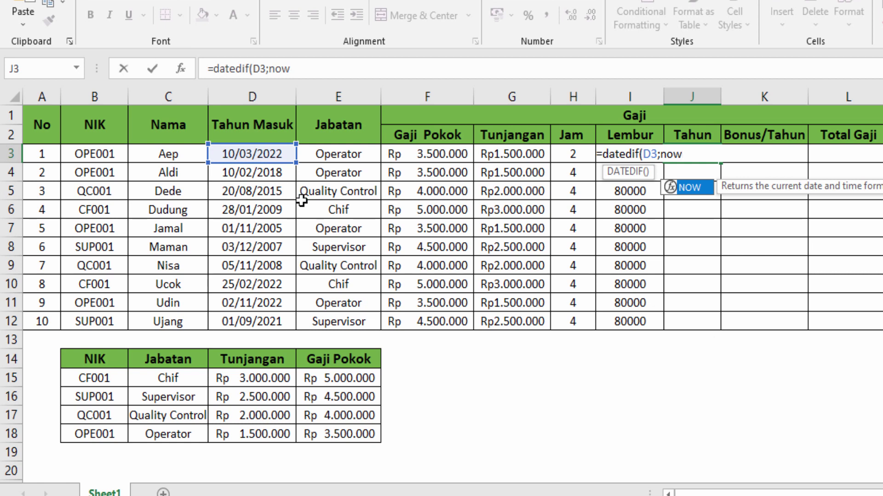
pyautogui.write('();"y')
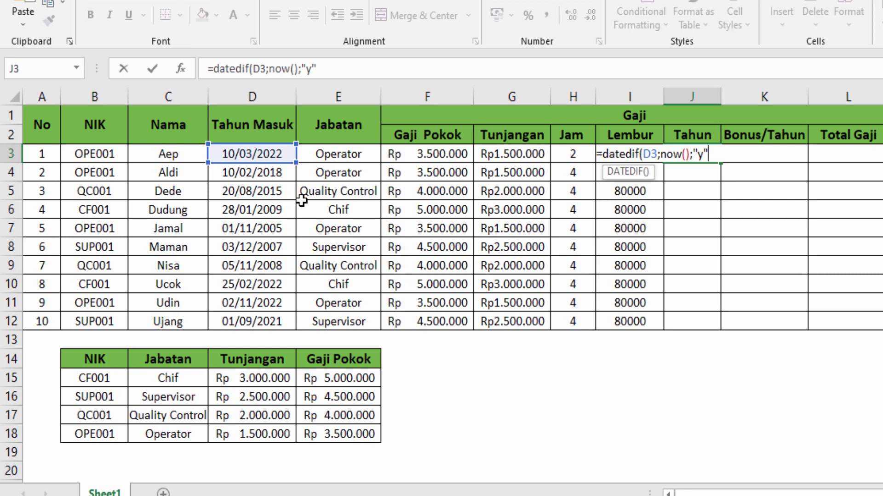
pyautogui.write(')')
pyautogui.press('Return')
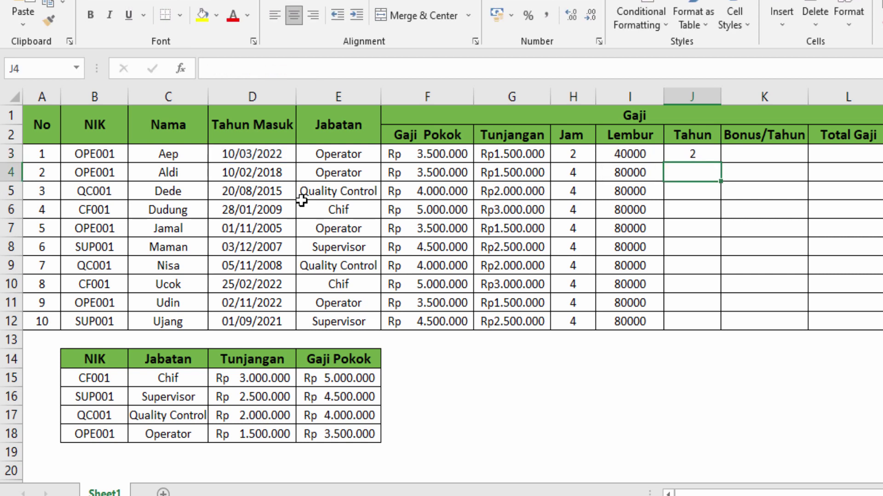
# - Fill the years-of-service formula from J3 down to J12 and check the copied formula in J4
pyautogui.click(680, 148)
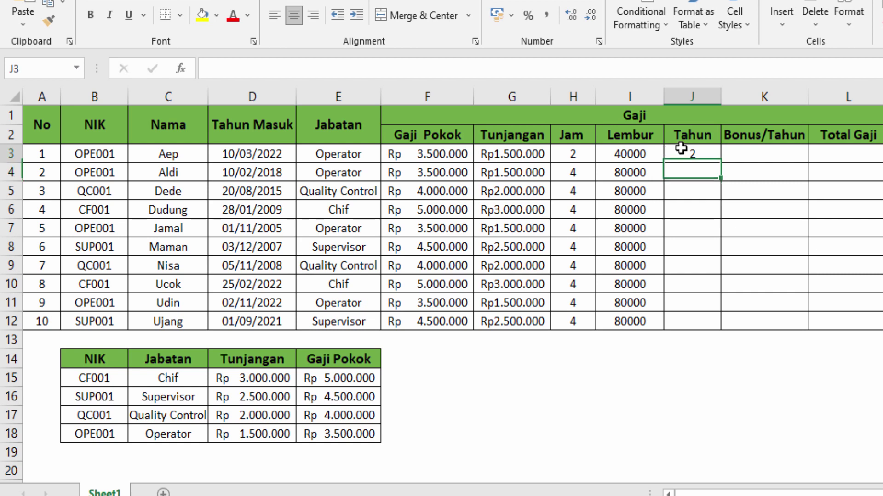
pyautogui.doubleClick(719, 164)
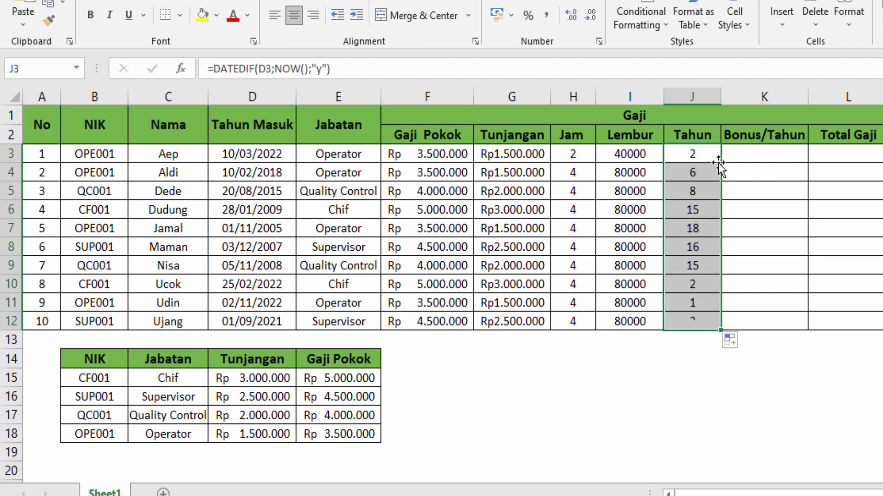
pyautogui.click(694, 156)
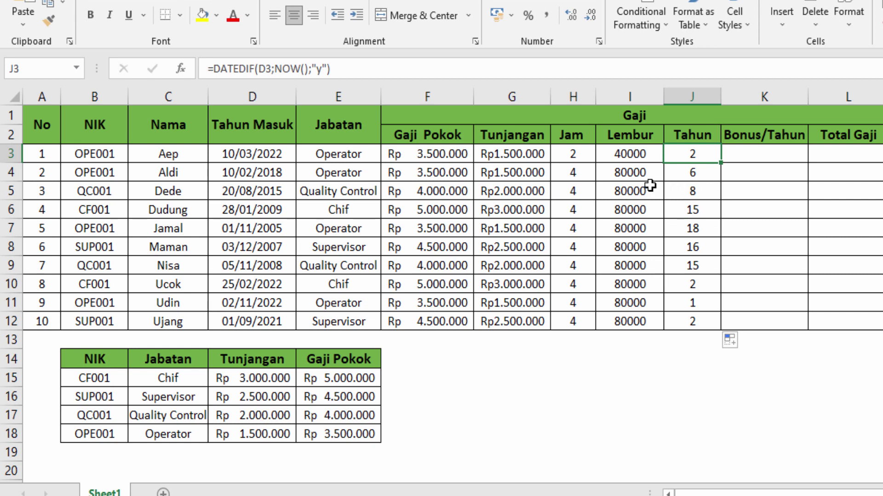
pyautogui.click(707, 177)
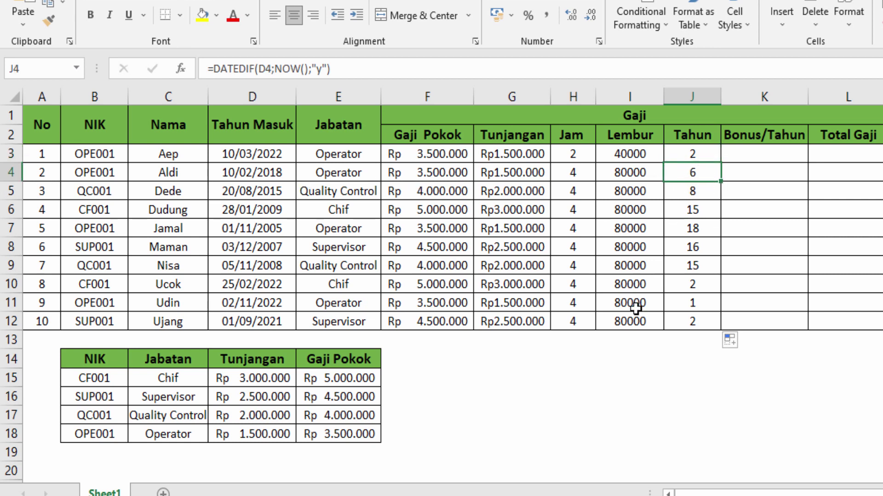
# - Enter =J3*100000 in Bonus/Tahun cell K3 to calculate the bonus from the years of service
pyautogui.click(746, 161)
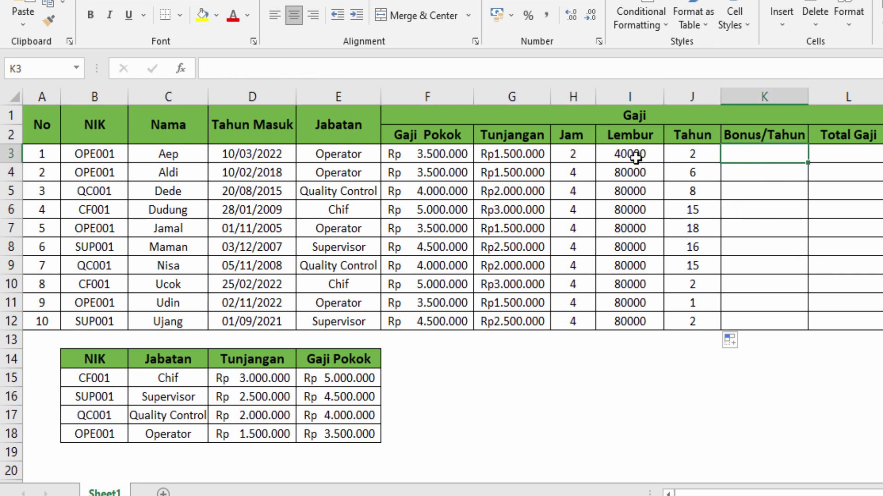
pyautogui.doubleClick(750, 155)
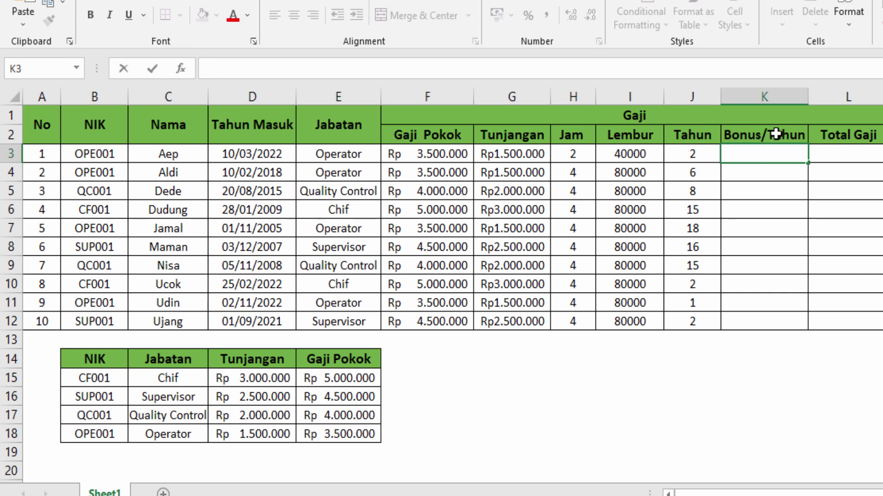
pyautogui.click(693, 155)
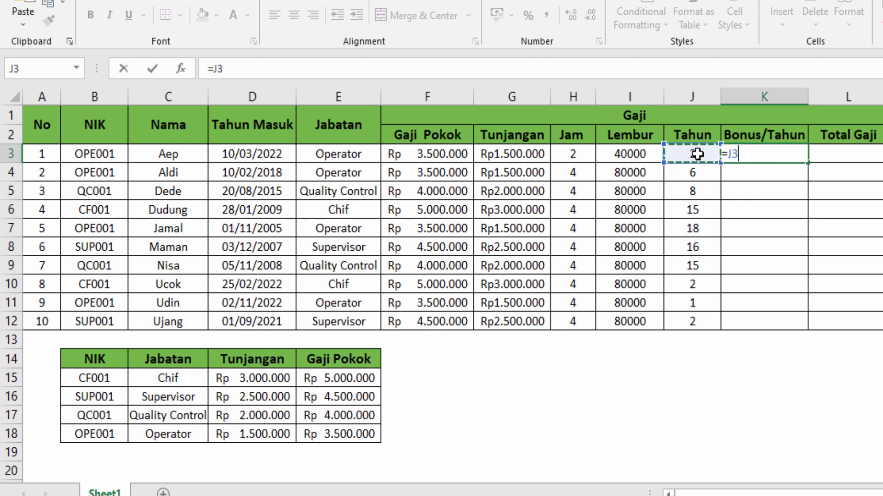
pyautogui.write('*100000')
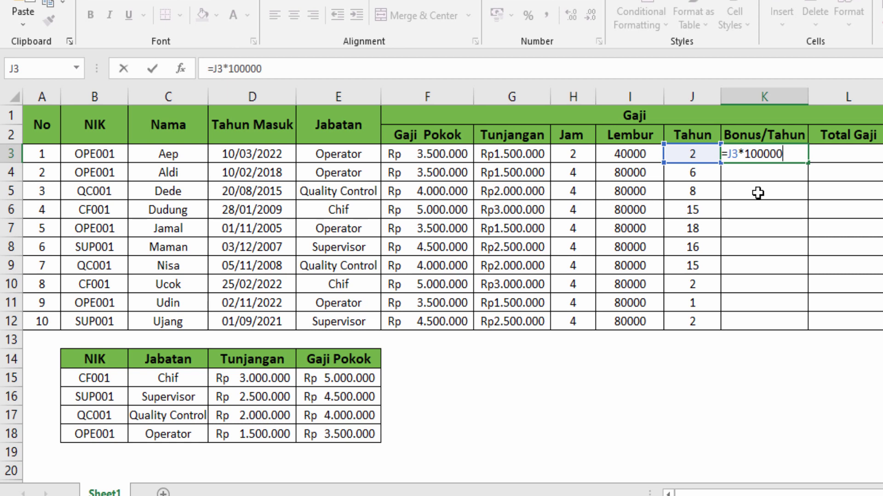
pyautogui.press('Return')
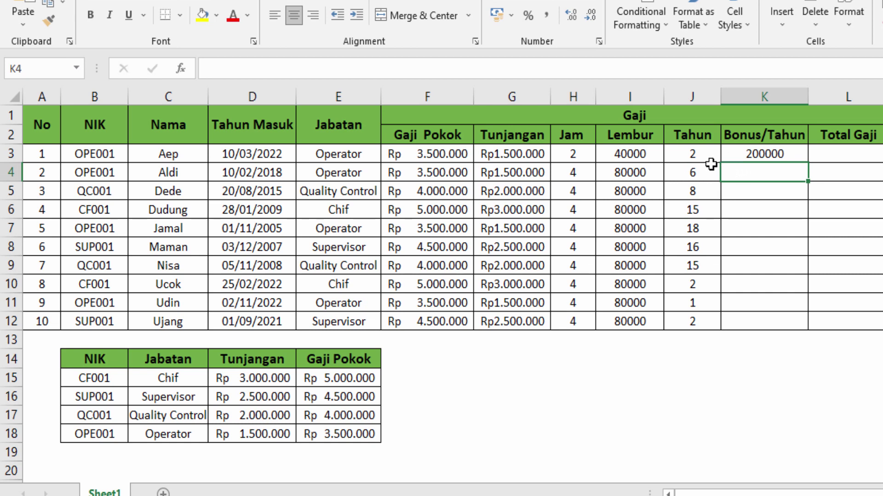
# - Fill the bonus formula from K3 down to K12 and apply the Rp accounting format to the range
pyautogui.click(804, 157)
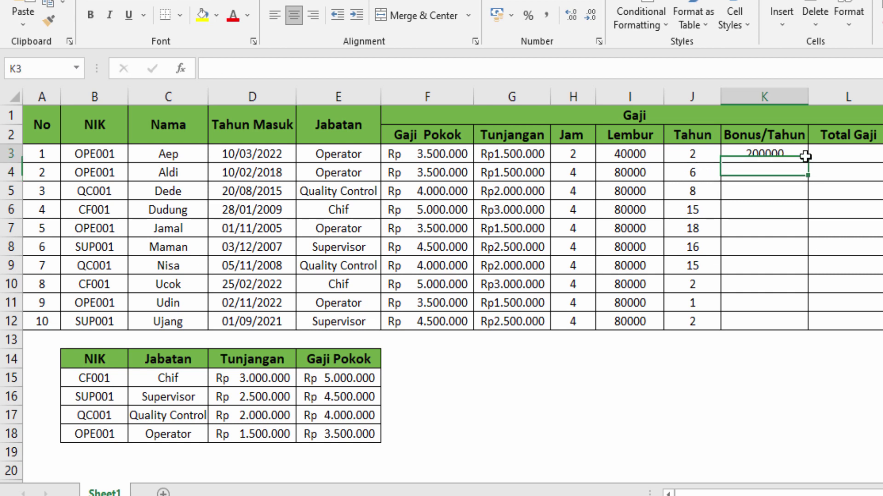
pyautogui.doubleClick(809, 164)
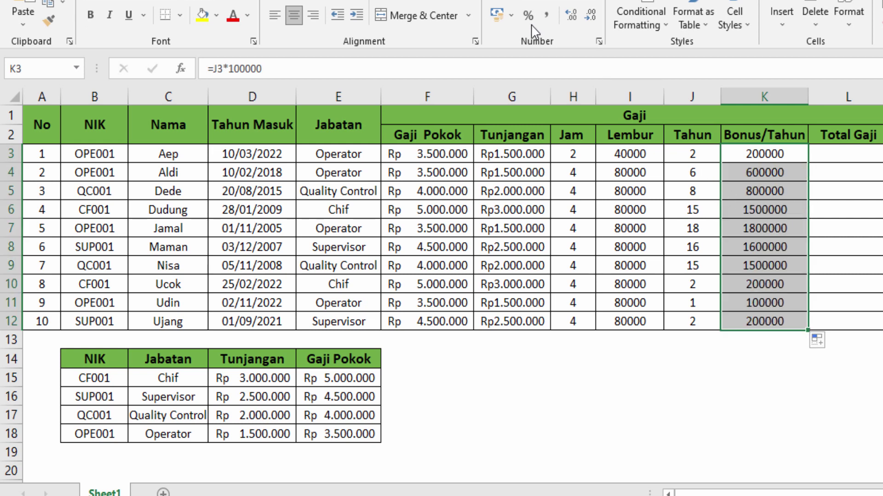
pyautogui.click(496, 15)
# - Apply the Rp accounting format to Lembur I3:I12 and widen column I to fit the amounts
pyautogui.moveTo(633, 157); pyautogui.dragTo(649, 322)
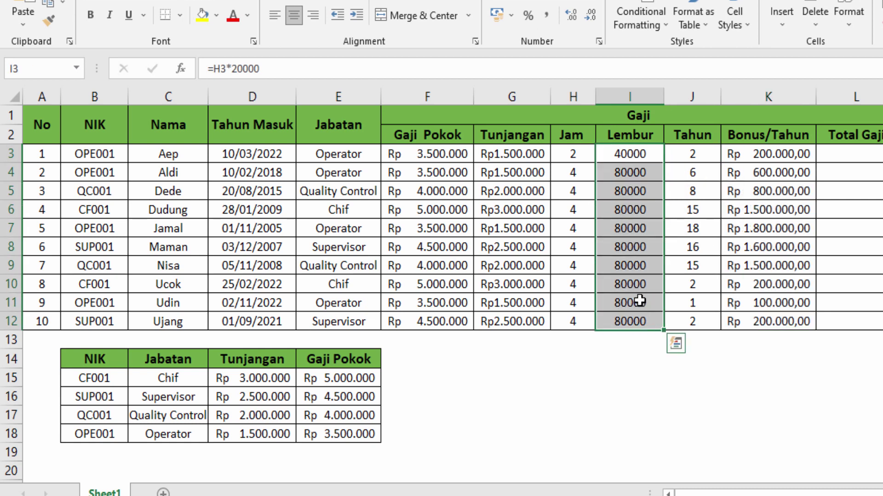
pyautogui.click(497, 14)
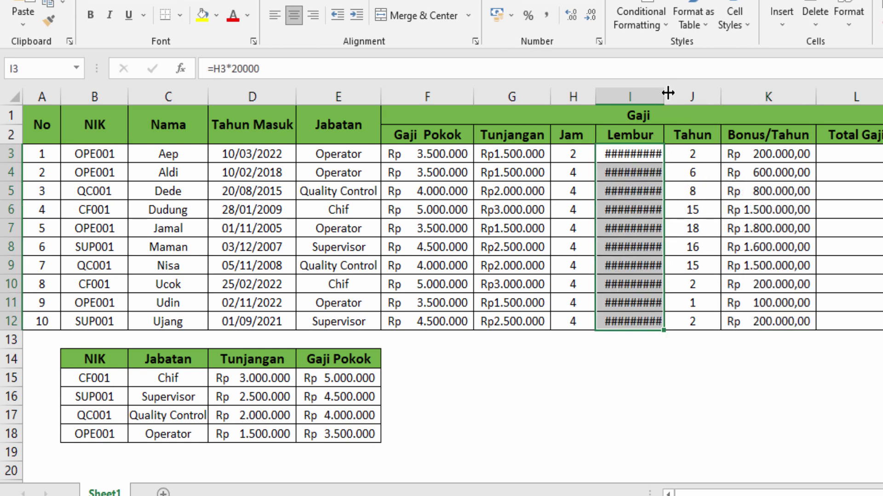
pyautogui.moveTo(667, 93); pyautogui.dragTo(685, 93)
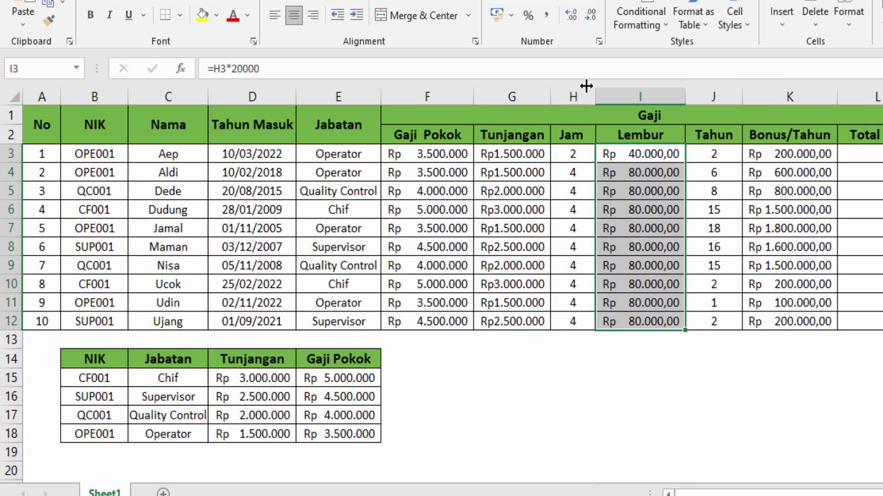
# - Remove both decimal places from the Lembur amounts in I3:I12 and the Bonus/Tahun amounts in K3:K12
pyautogui.click(589, 15)
pyautogui.click(589, 15)
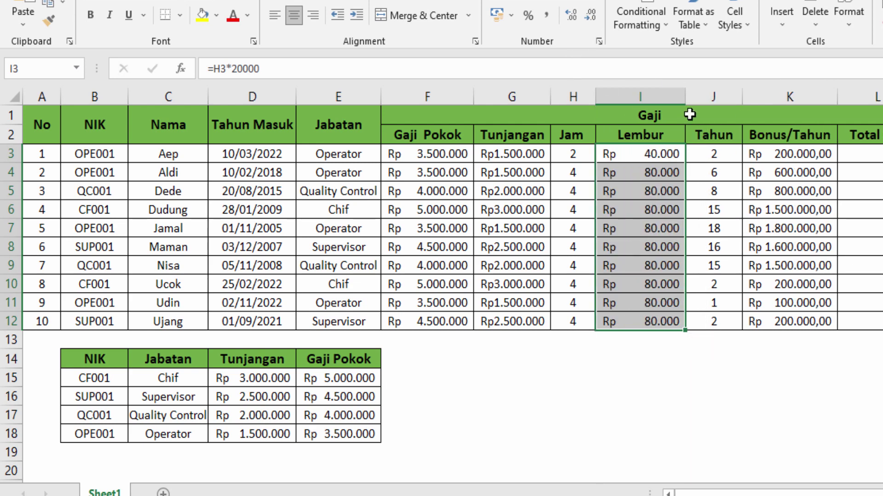
pyautogui.click(791, 173)
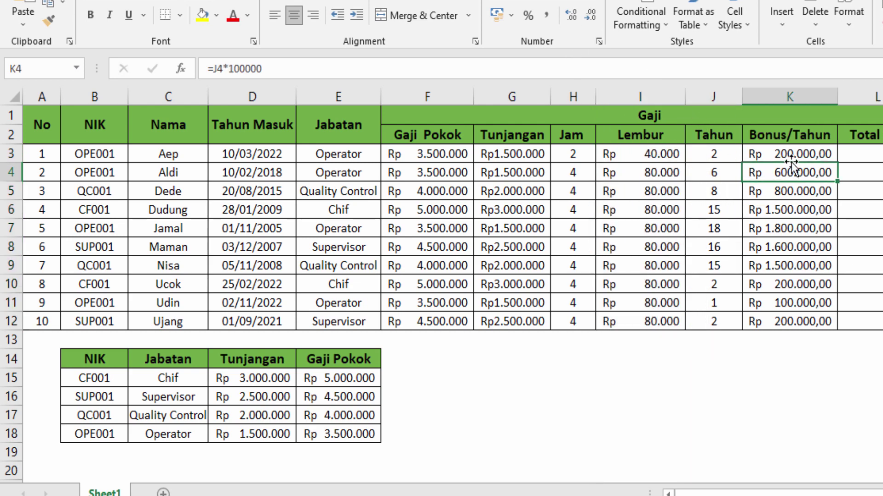
pyautogui.click(589, 15)
pyautogui.moveTo(793, 154); pyautogui.dragTo(792, 322)
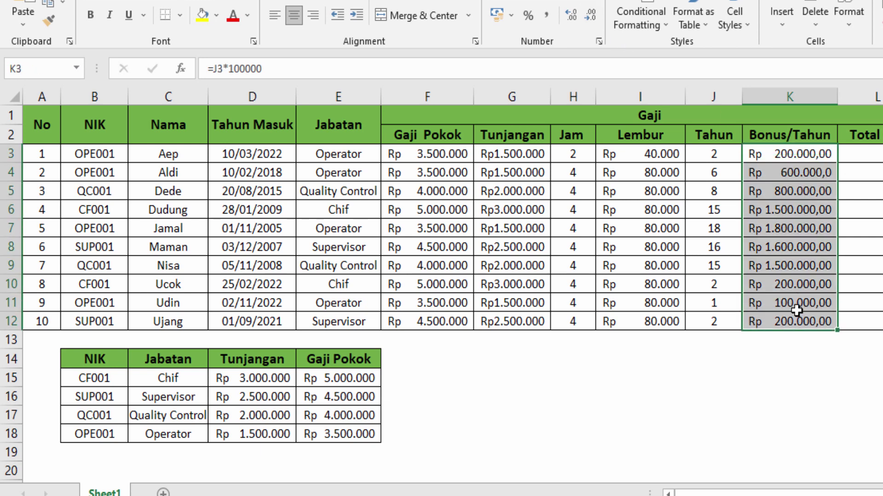
pyautogui.click(596, 16)
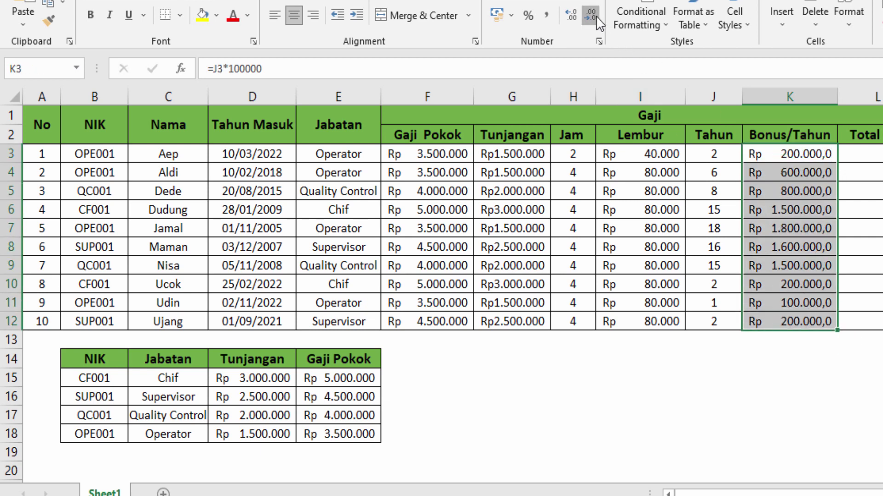
pyautogui.click(596, 16)
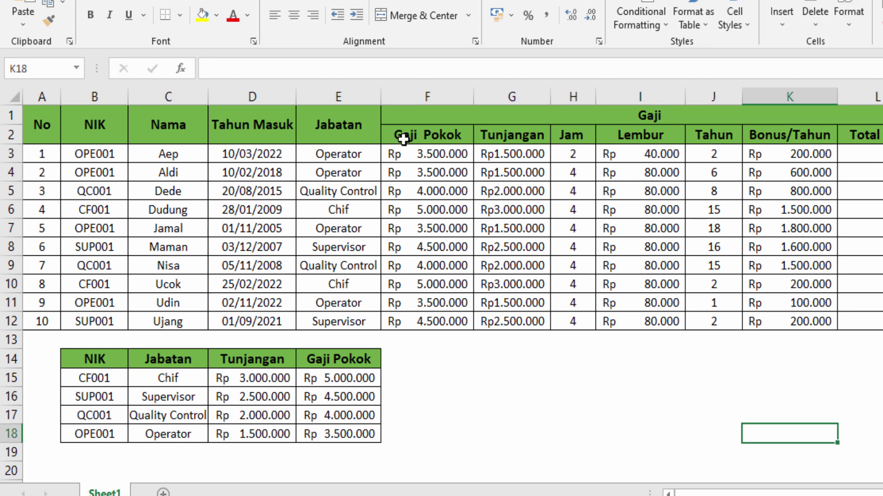
# - Enter =SUM(F3;G3;I3;K3) in Total Gaji cell L3 to add base salary, allowance, overtime and bonus
pyautogui.click(872, 151)
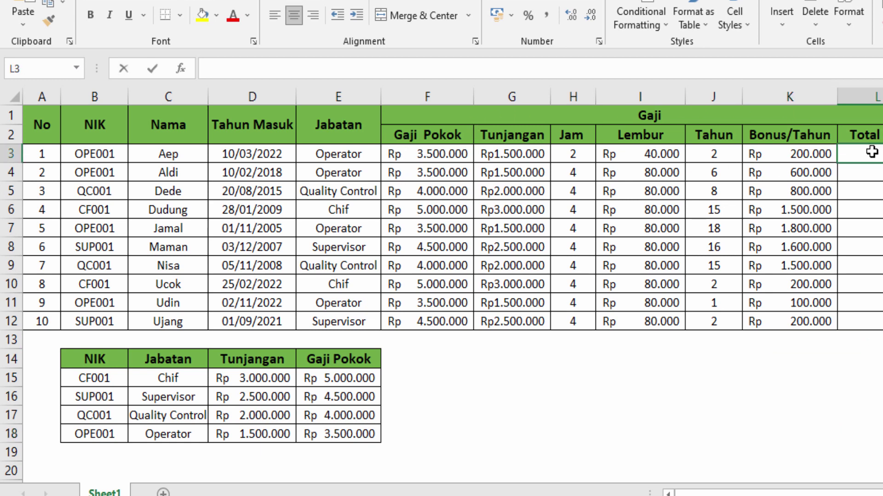
pyautogui.doubleClick(874, 152)
pyautogui.write('=sum')
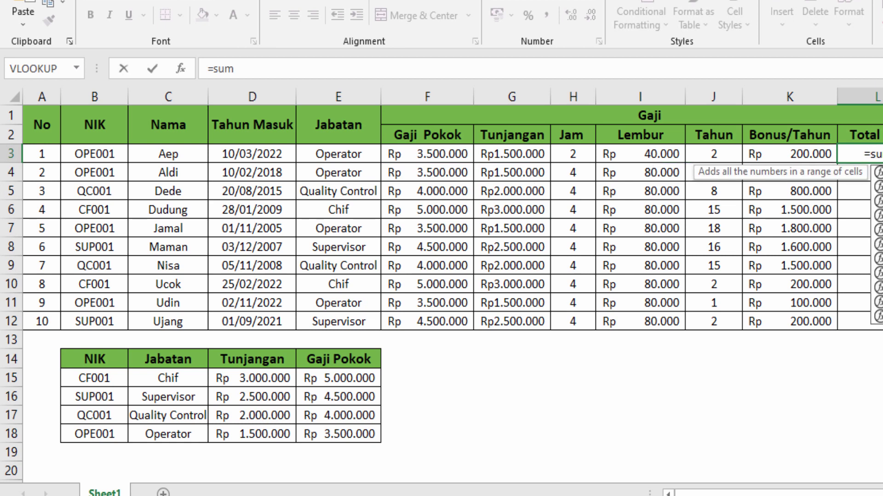
pyautogui.press('Tab')
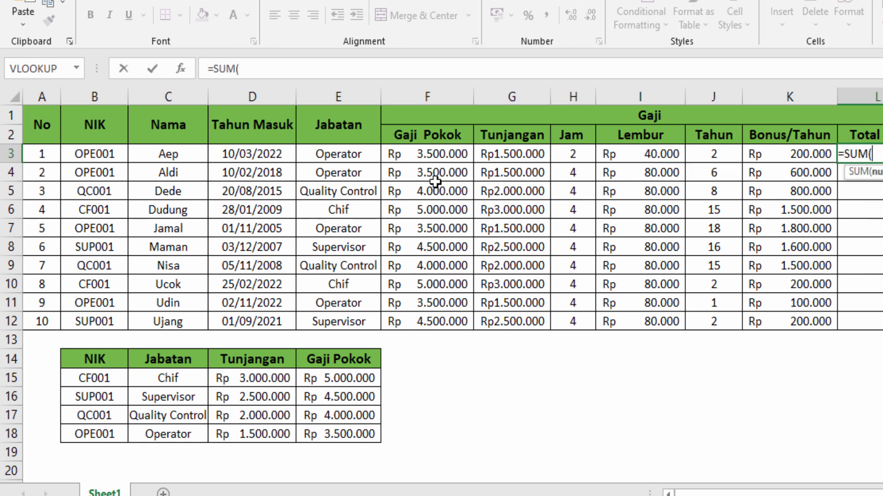
pyautogui.click(435, 157)
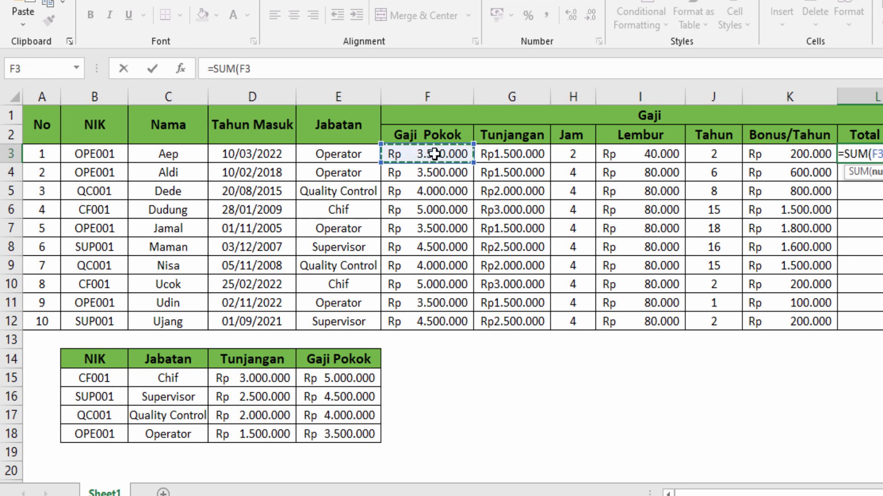
pyautogui.write(';')
pyautogui.click(523, 155)
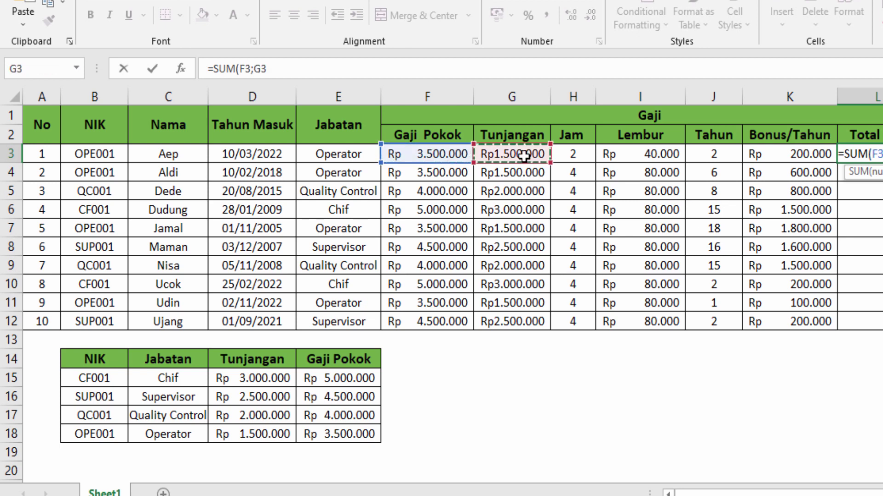
pyautogui.write(';')
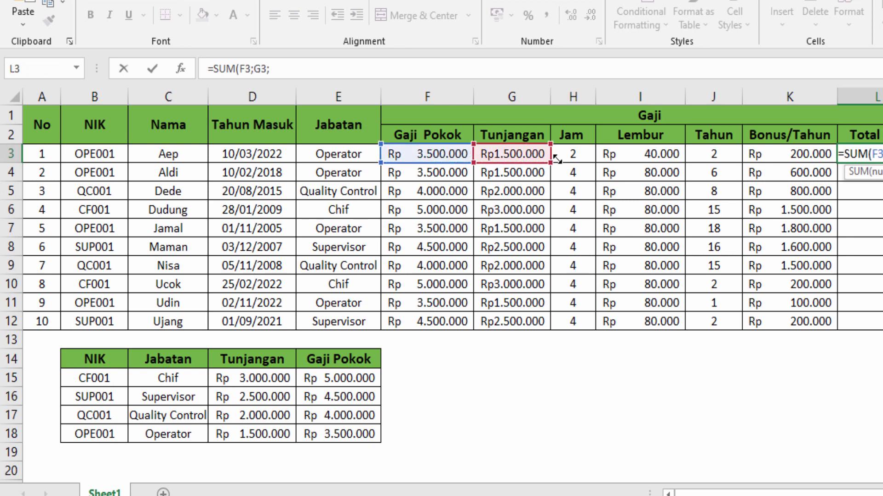
pyautogui.click(646, 156)
pyautogui.write(';')
pyautogui.click(781, 155)
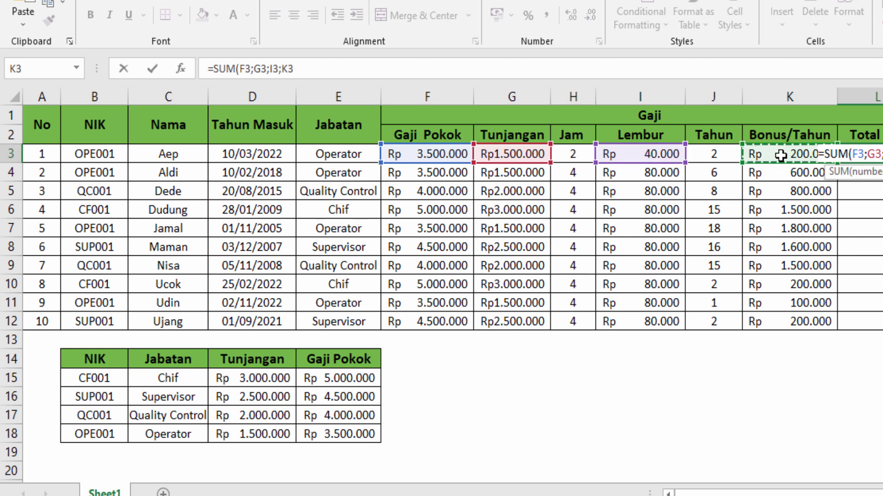
pyautogui.write(';')
pyautogui.press('BackSpace')
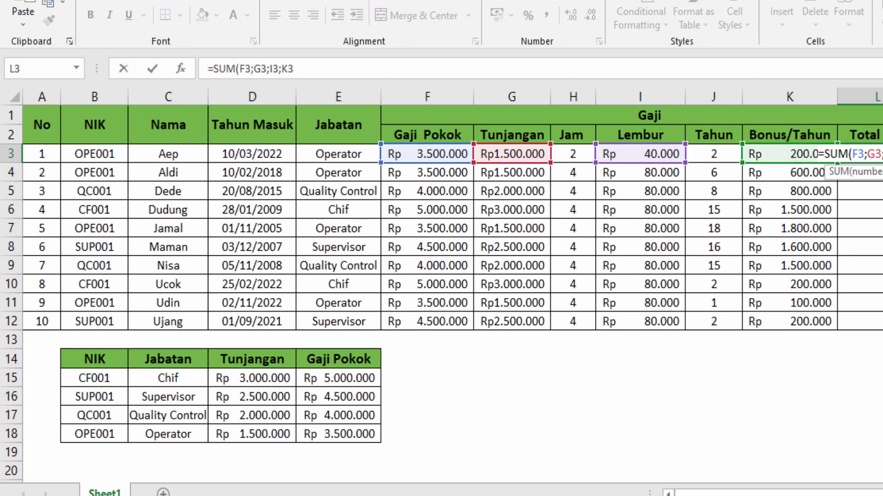
pyautogui.write(')')
pyautogui.press('Return')
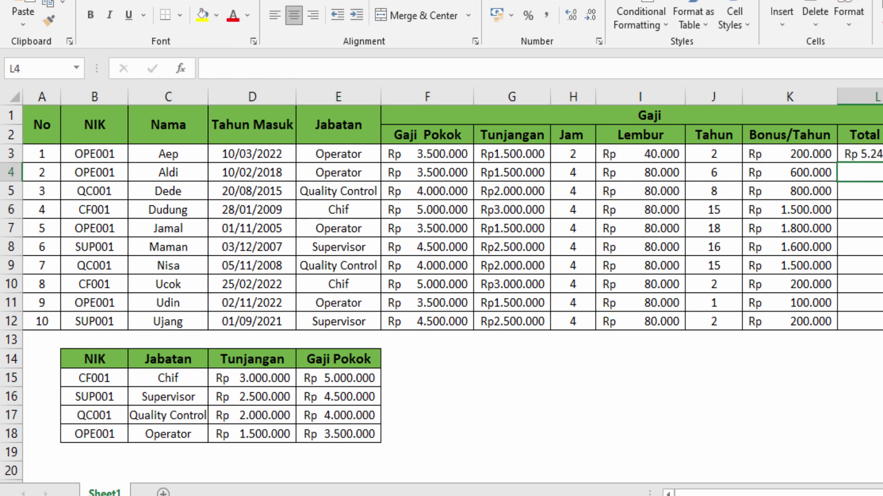
# - Fill the Total Gaji formula from L3 down to L12 and deselect the range
pyautogui.click(873, 154)
pyautogui.doubleClick(882, 163)
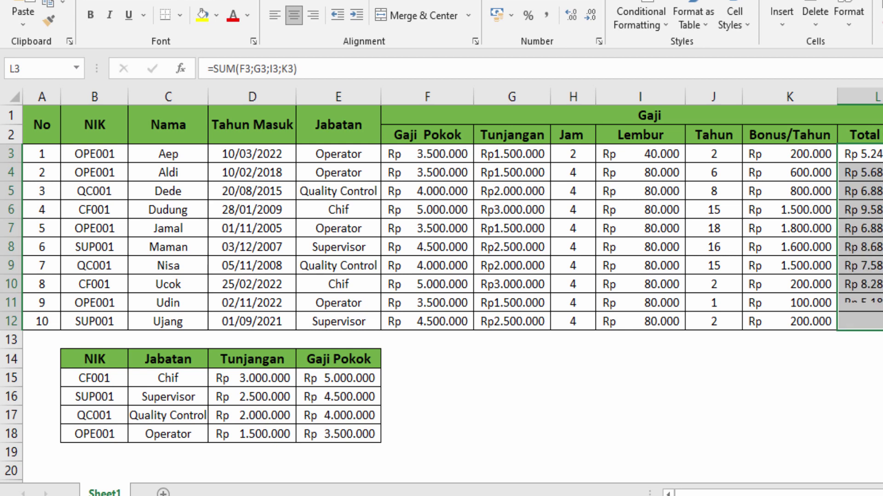
pyautogui.click(882, 210)
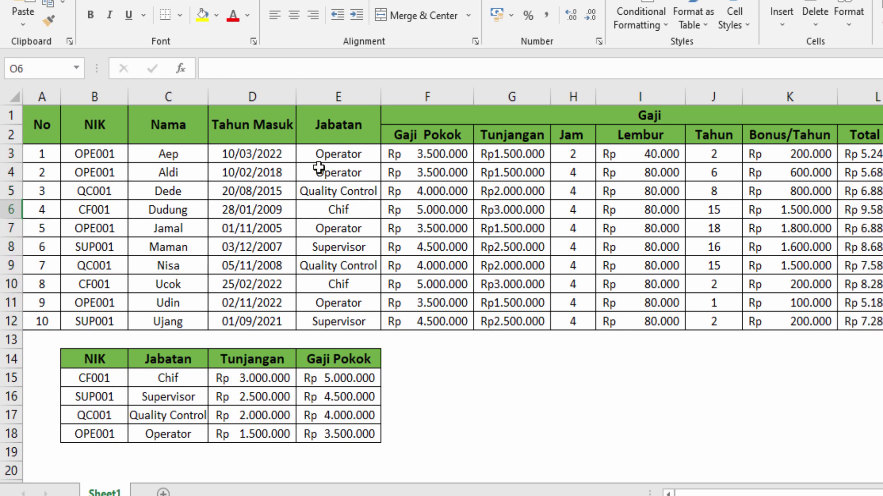